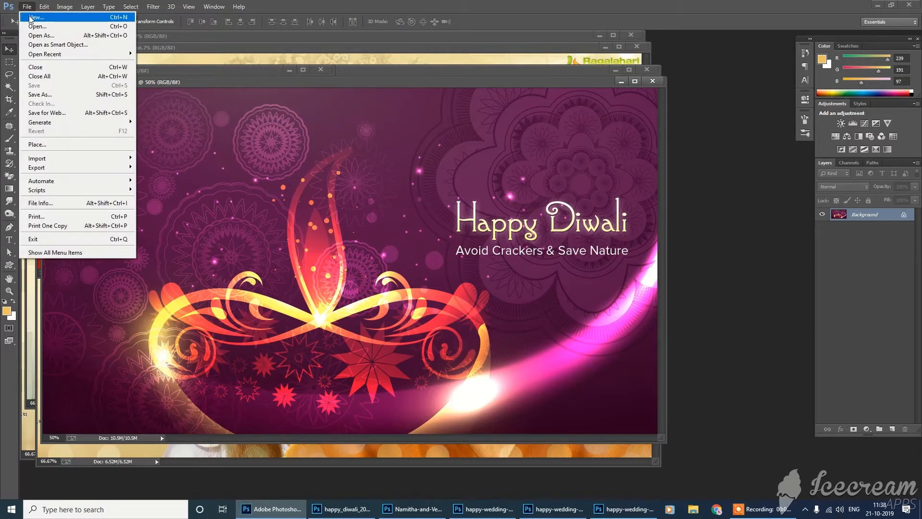
Create a 36 x 12 inch RGB document at 300 pixels per inch with white background, and move its window clear of the Diwali image
click(31, 19)
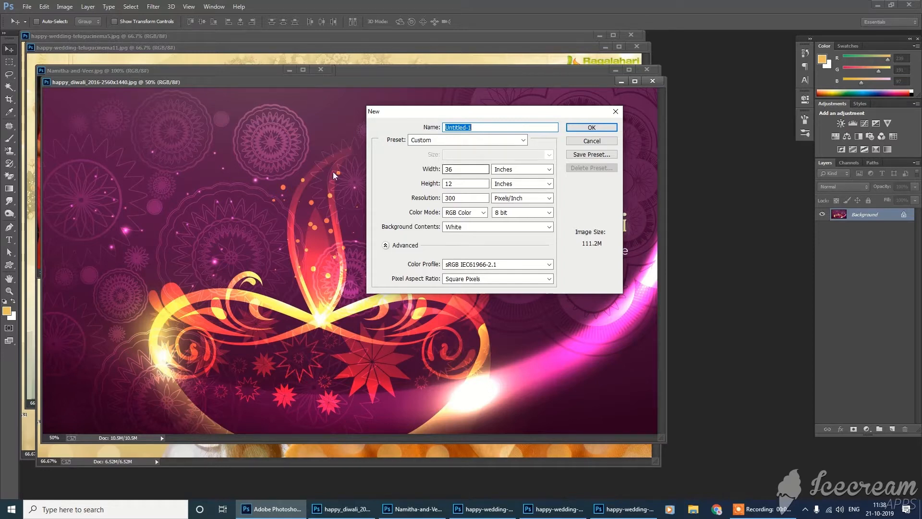
click(591, 127)
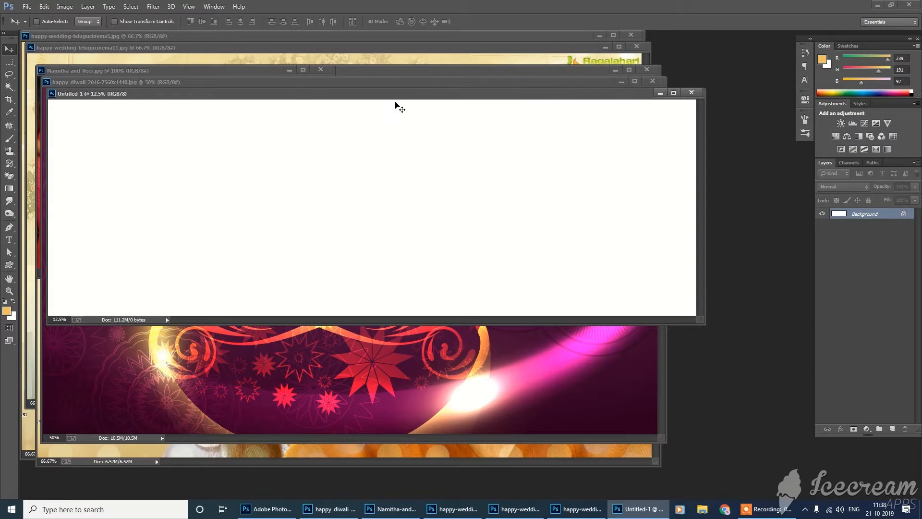
drag(395, 94, 457, 183)
Copy the happy_diwali image into the new blank document and close the source image
click(307, 141)
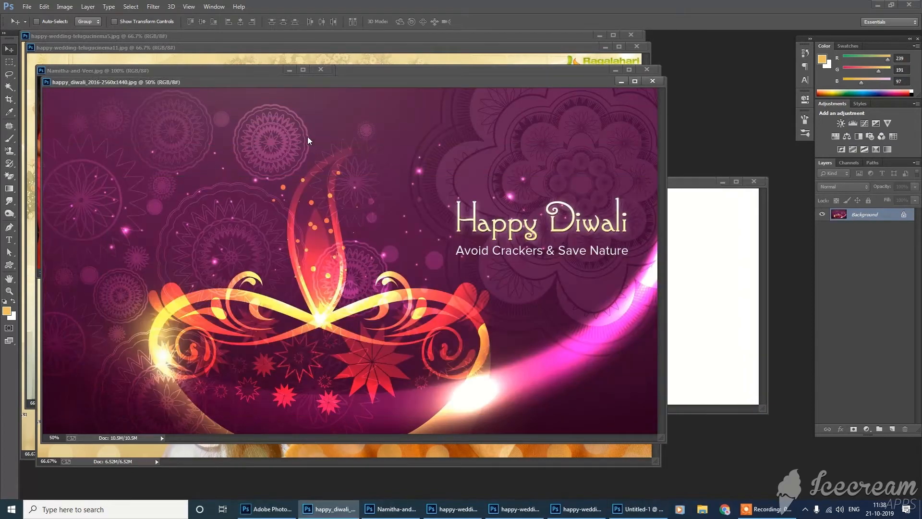
click(710, 242)
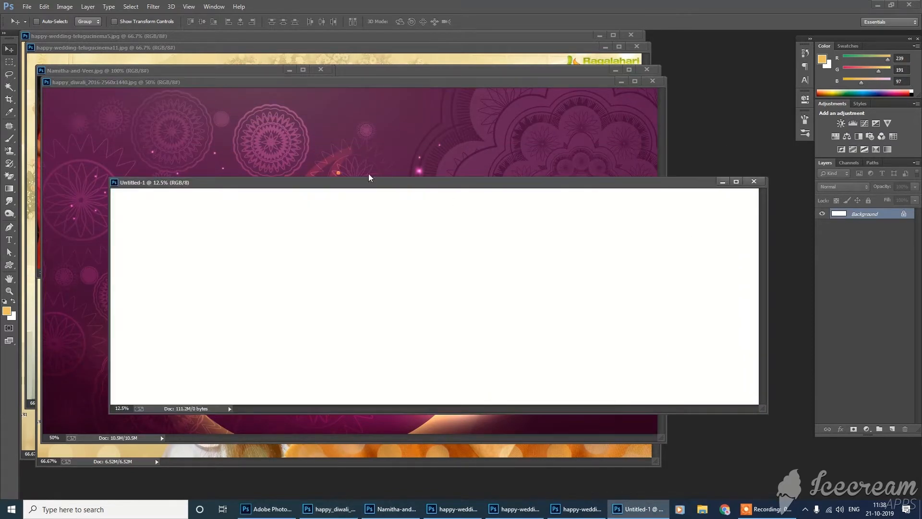
drag(240, 138, 400, 306)
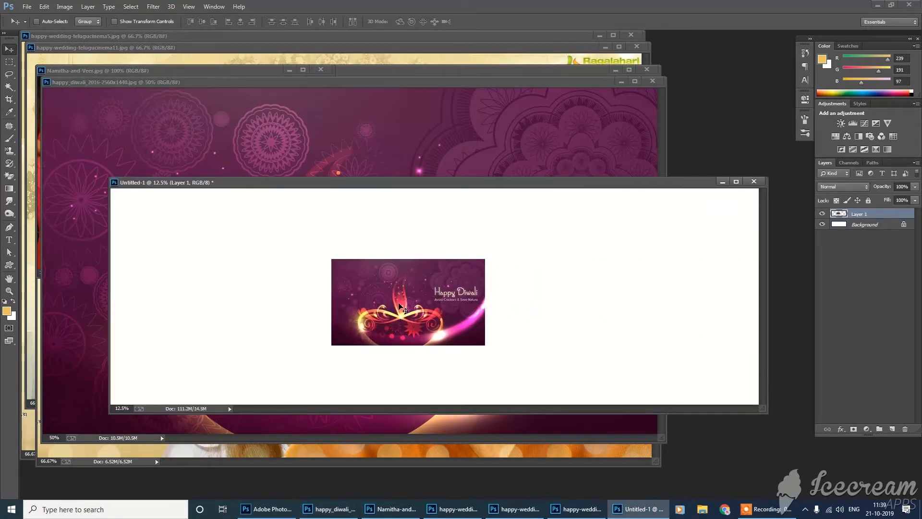
key(ctrl+minus)
click(555, 139)
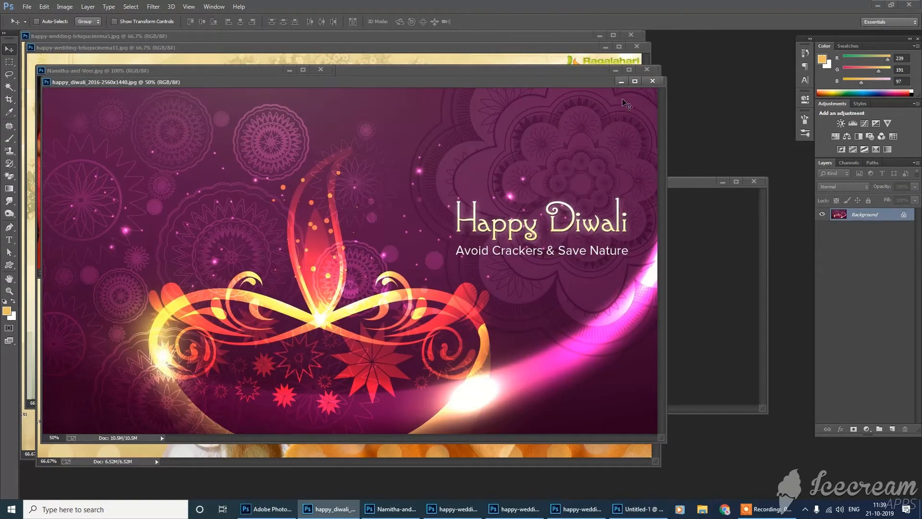
click(652, 82)
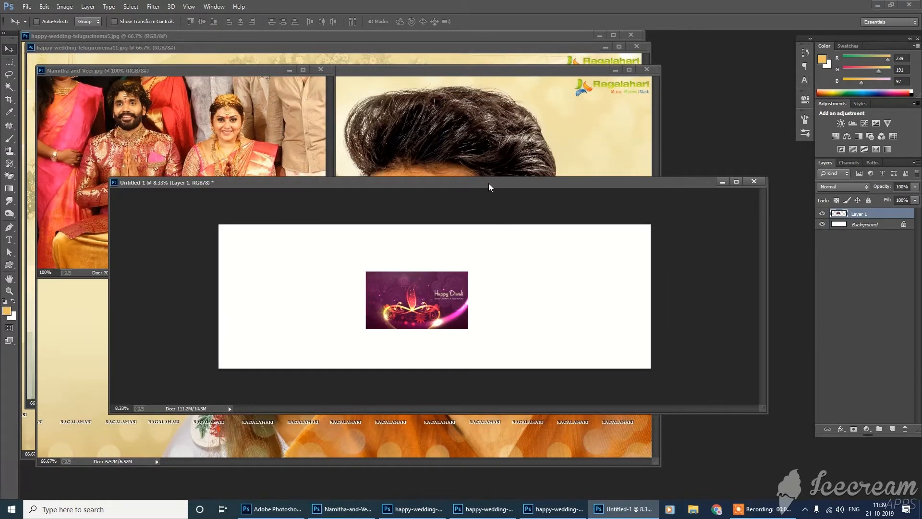
Scale the Diwali image to about 278% and align it with the canvas's left edge so it covers the full height
drag(490, 182, 467, 142)
key(ctrl+plus)
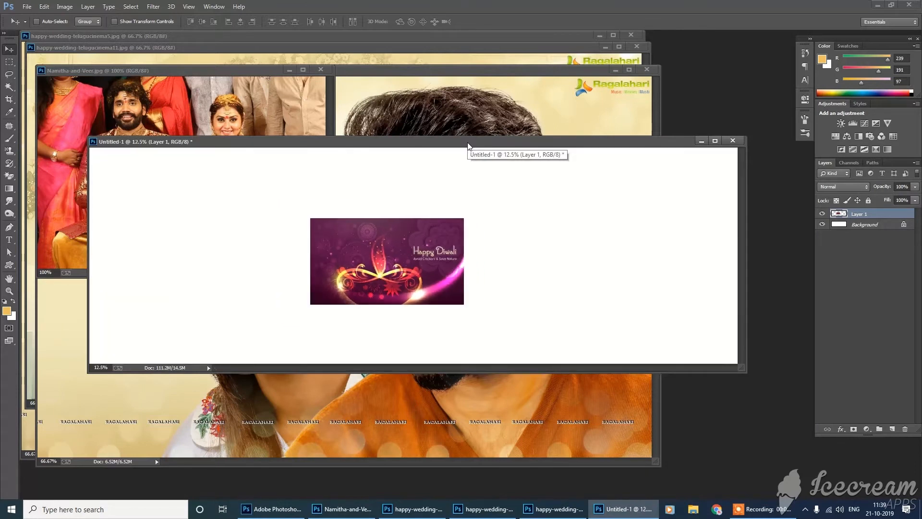
key(ctrl+minus)
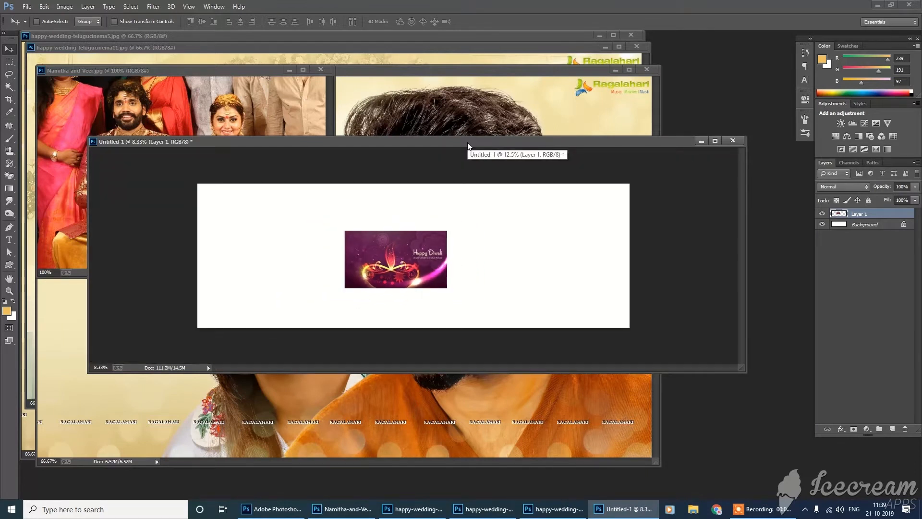
key(ctrl+t)
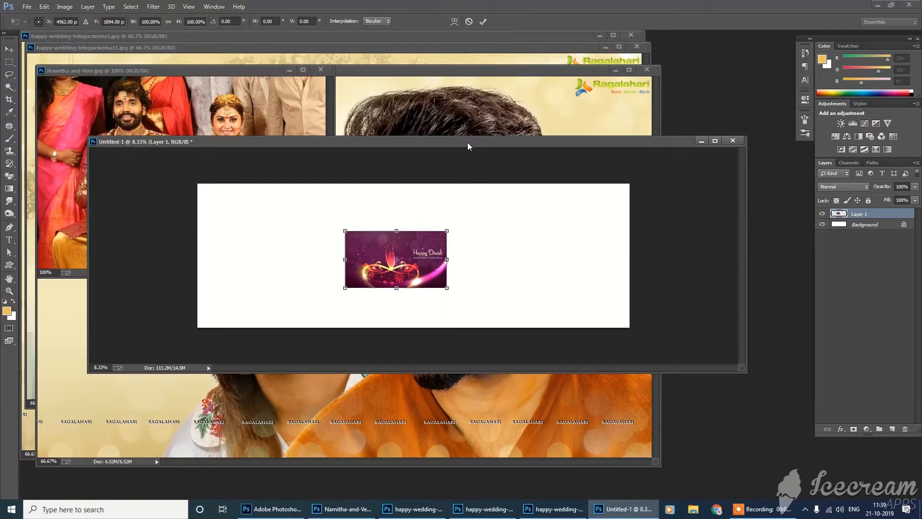
drag(447, 232, 490, 207)
drag(443, 270, 379, 266)
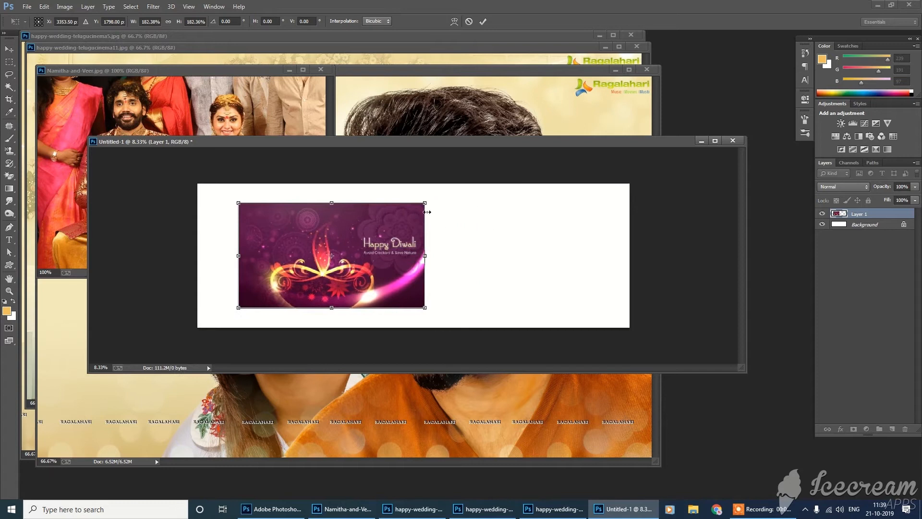
drag(427, 200, 476, 169)
drag(367, 282, 375, 281)
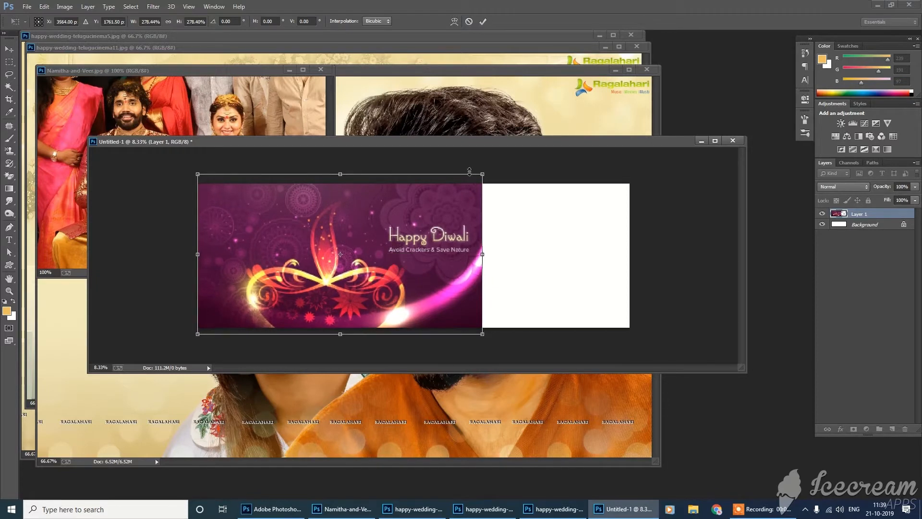
key(Return)
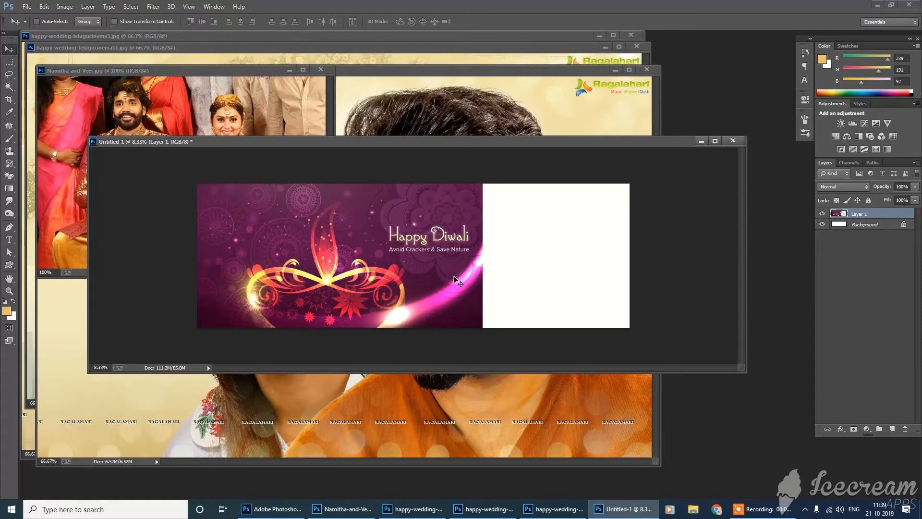
Duplicate the Diwali layer, move the copy over the canvas's empty right part, and enlarge it to about 131%
key(ctrl+j)
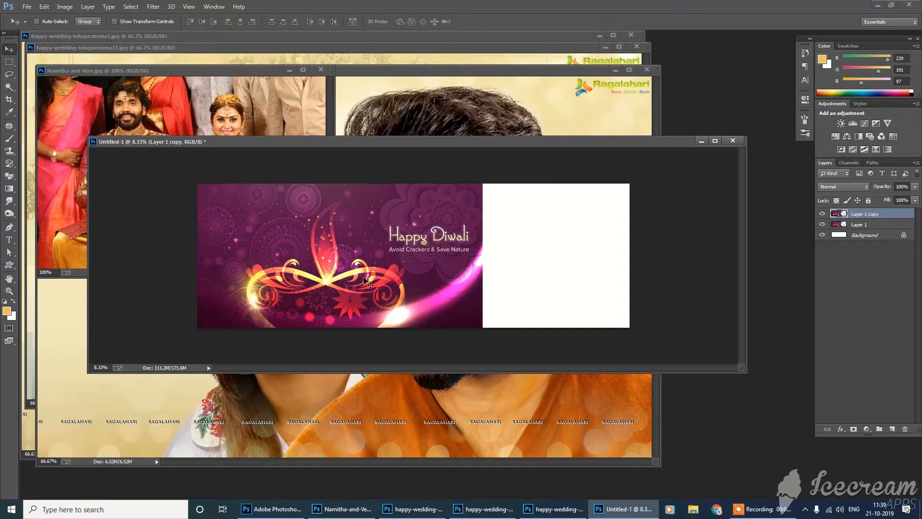
drag(347, 294, 529, 284)
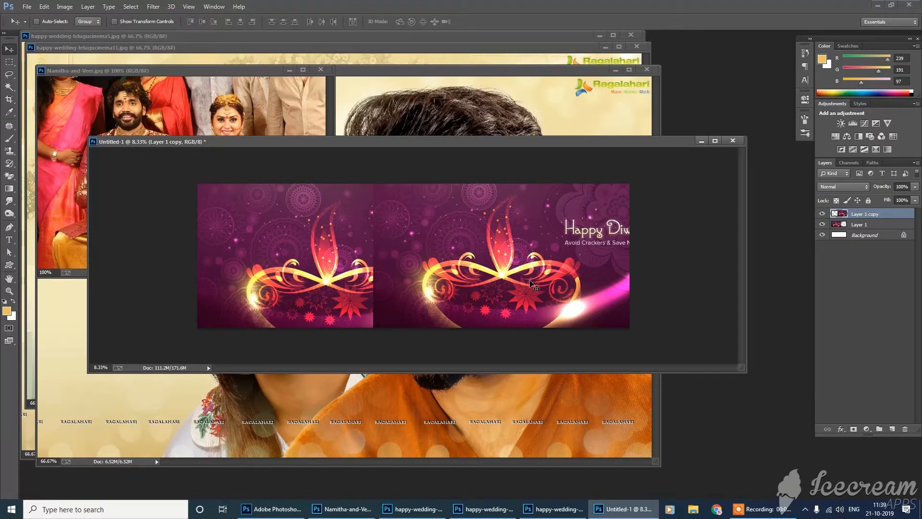
key(ctrl+t)
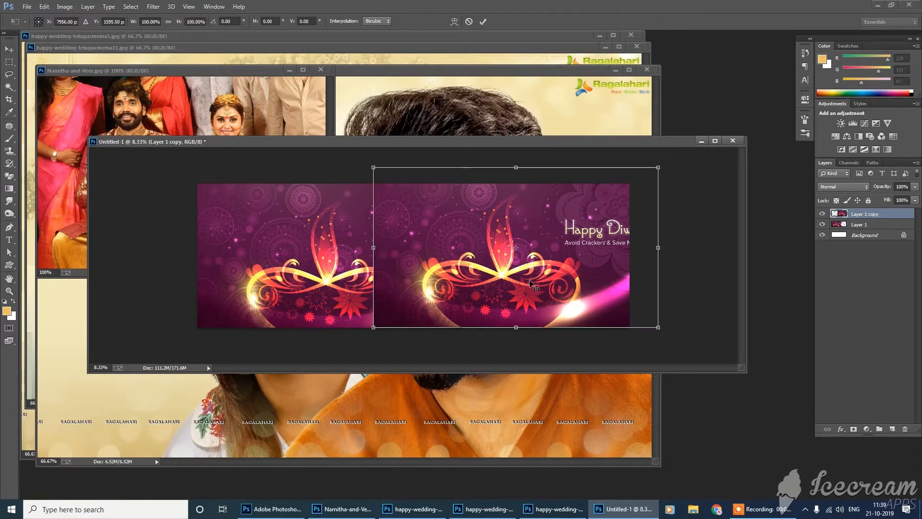
drag(369, 329, 326, 354)
drag(388, 308, 415, 318)
drag(585, 304, 617, 303)
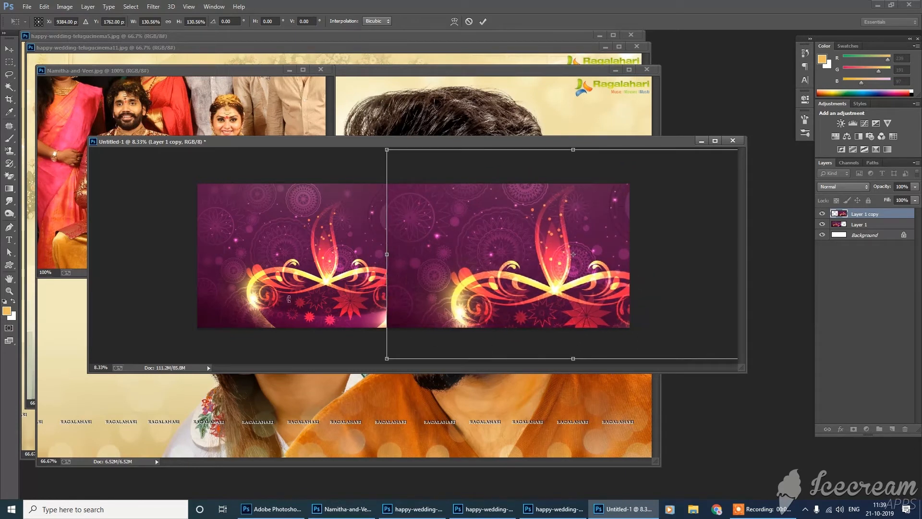
key(Return)
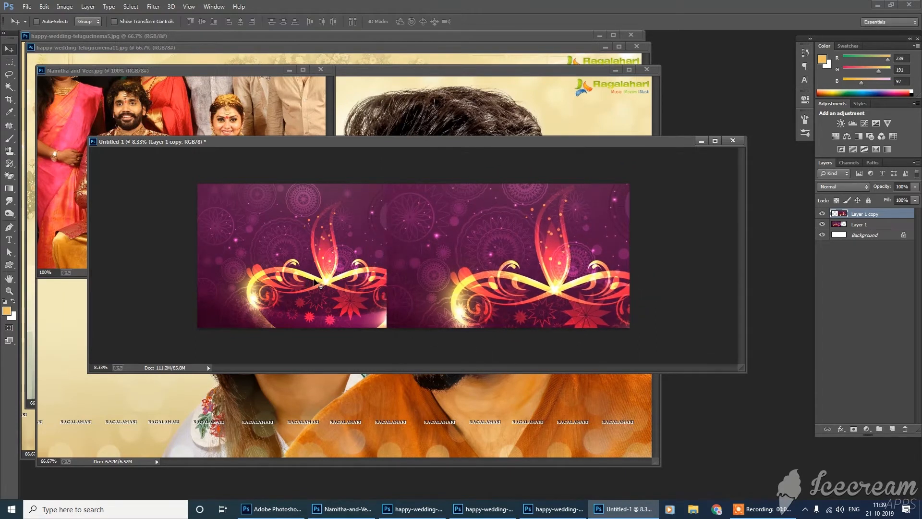
Enlarge the original Diwali layer on the left to about 114% and nudge it into place
right_click(320, 286)
click(324, 287)
key(ctrl+t)
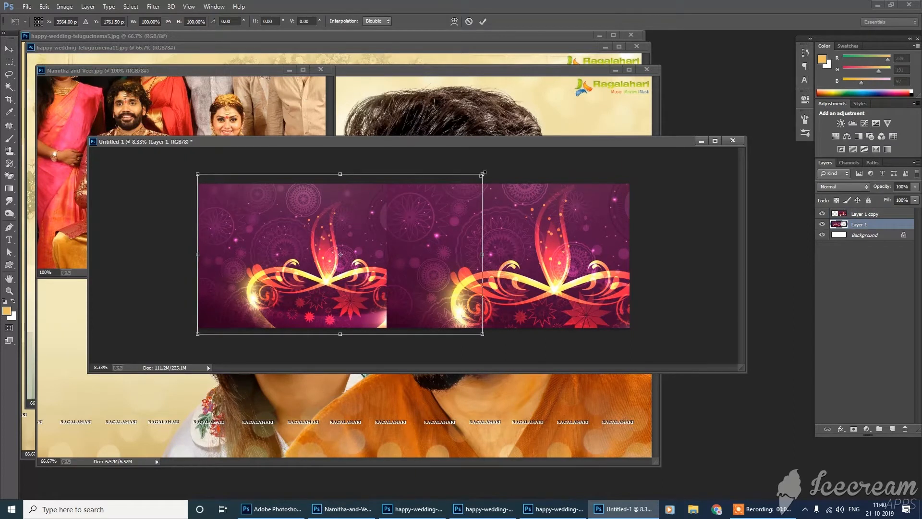
drag(483, 174, 502, 163)
drag(445, 230, 449, 230)
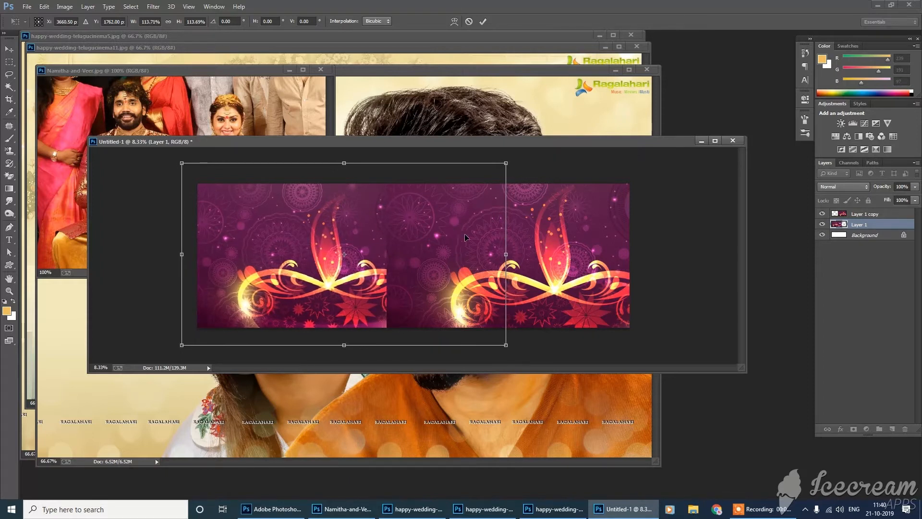
key(Return)
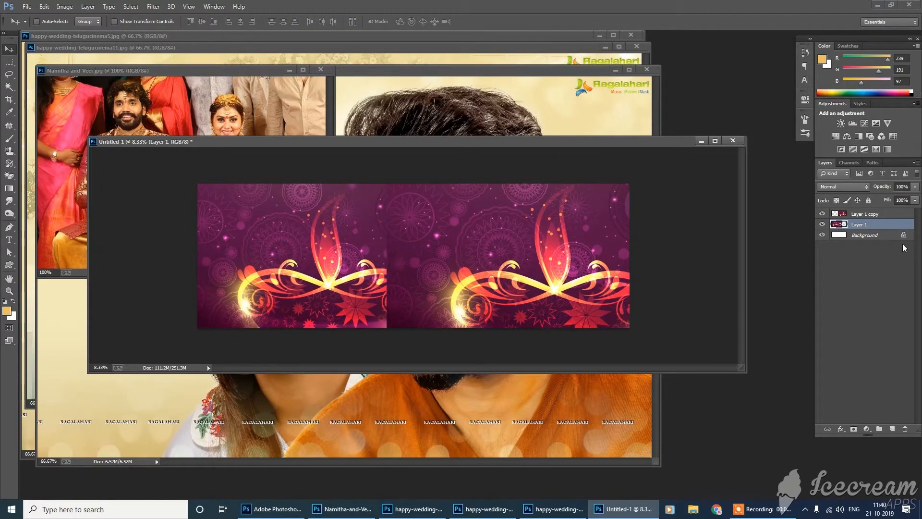
Check which side the Layer 1 copy covers by toggling its visibility, and add a layer mask to it
click(864, 214)
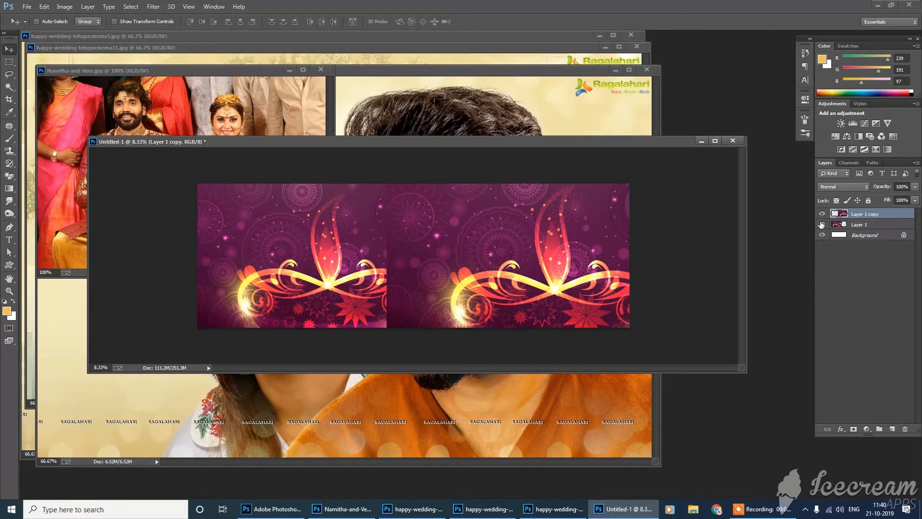
click(847, 226)
click(844, 217)
click(821, 214)
click(822, 214)
click(822, 214)
click(822, 214)
click(854, 429)
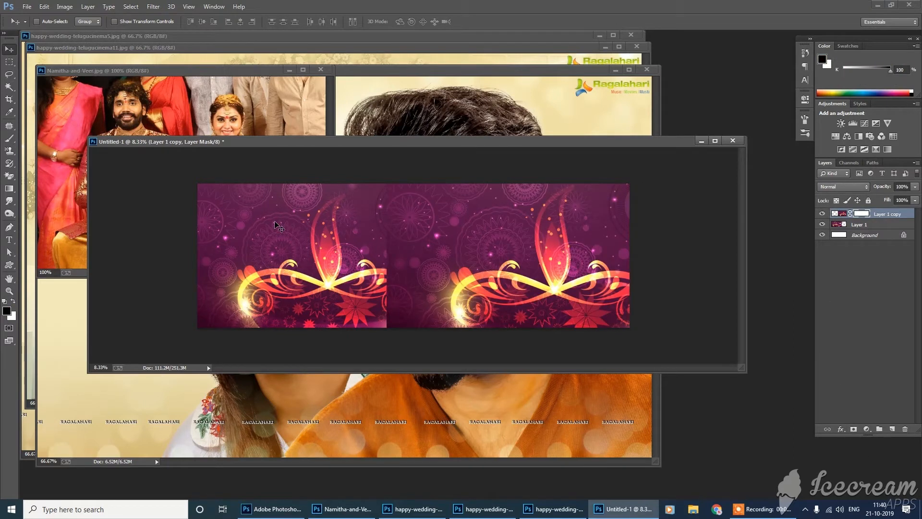
Paint black with an enlarged soft brush on the copy's mask along the seam to blend the two Diwali images
key(b)
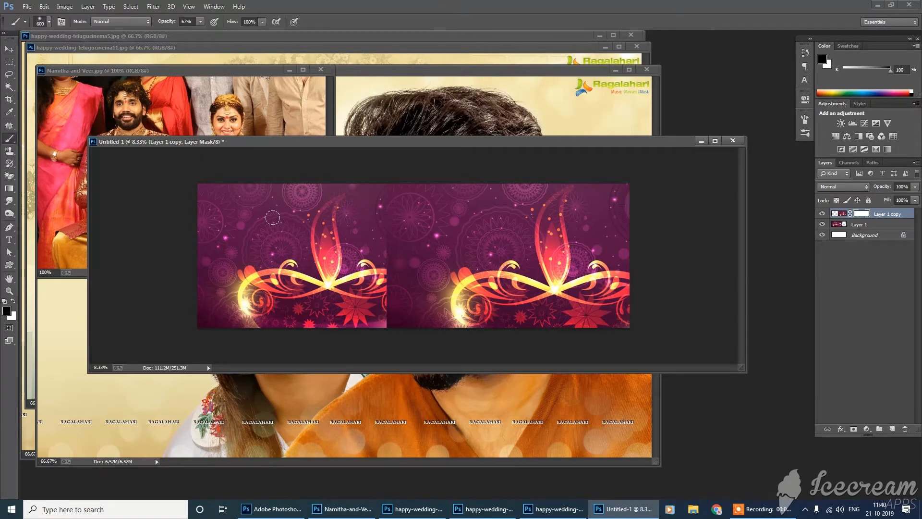
key(bracketright)
key(bracketright)
key(bracketright)
key(bracketright)
key(bracketright)
key(bracketright)
mouse_move(364, 201)
mouse_down()
mouse_move(376, 249)
mouse_move(359, 194)
mouse_move(354, 245)
mouse_up()
mouse_move(364, 283)
mouse_down()
mouse_move(370, 300)
mouse_move(373, 240)
mouse_up()
Shift the masked Diwali copy slightly left and merge it down into Layer 1
click(10, 49)
drag(499, 240, 492, 239)
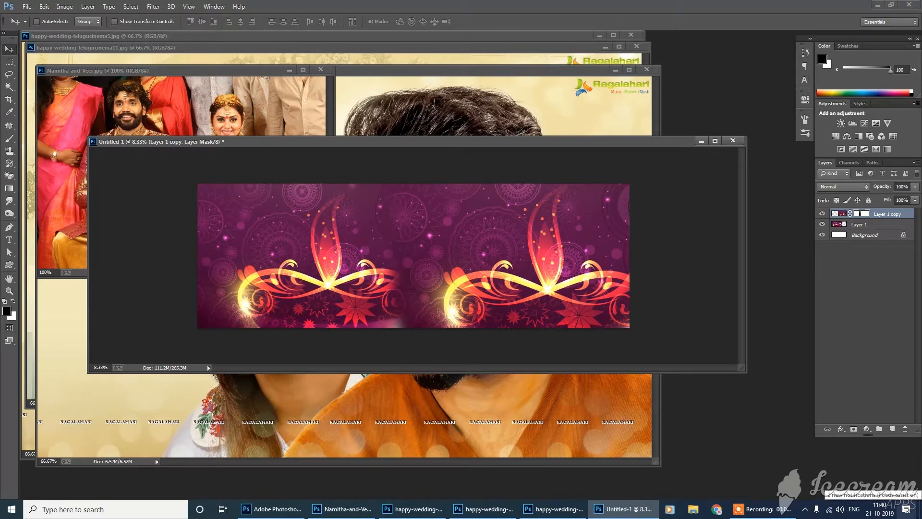
key(ctrl+e)
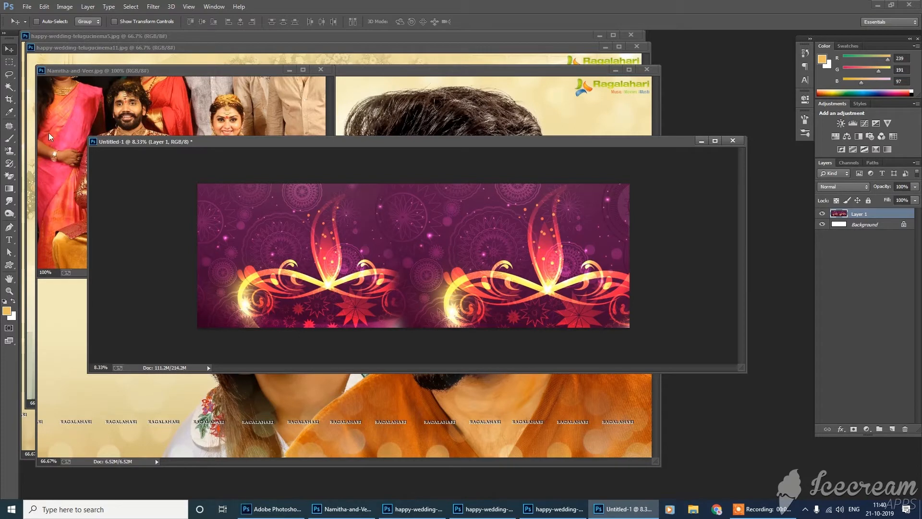
Apply a Gaussian Blur with a radius of 9.2 pixels to the merged Diwali background
click(152, 8)
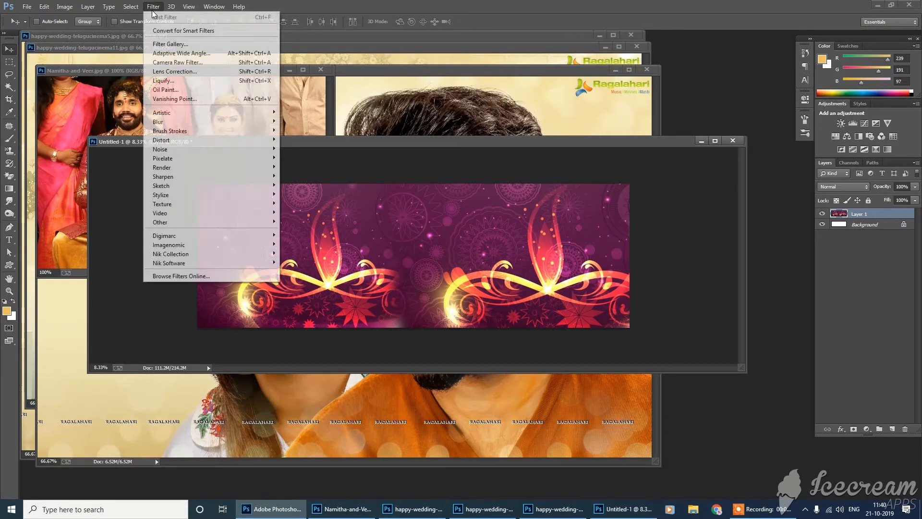
mouse_move(166, 123)
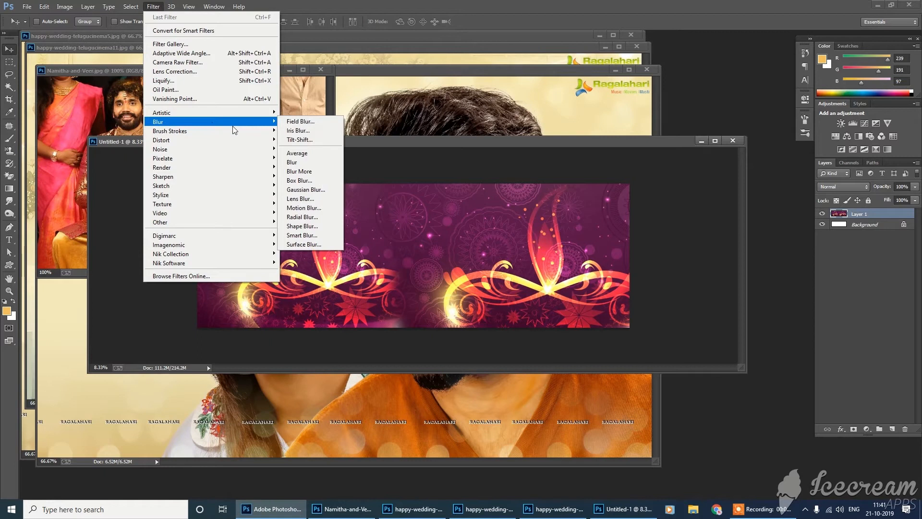
click(302, 189)
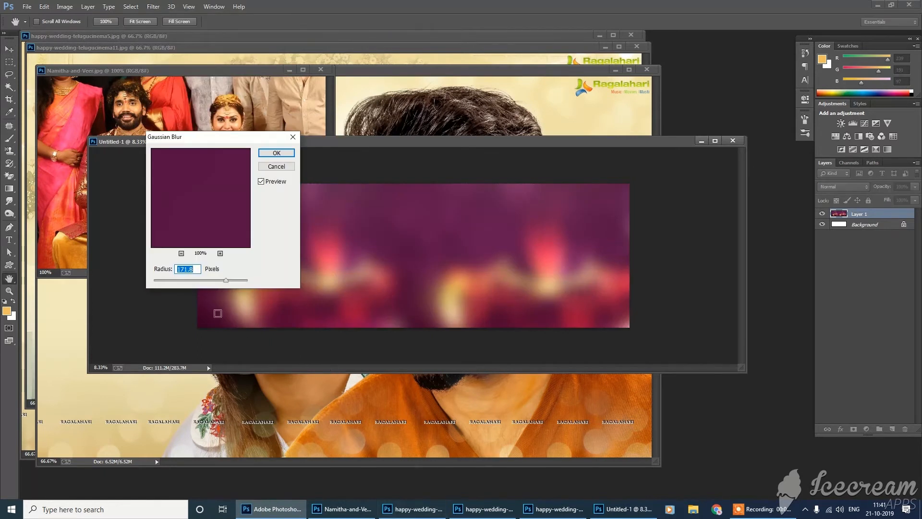
drag(227, 280, 190, 287)
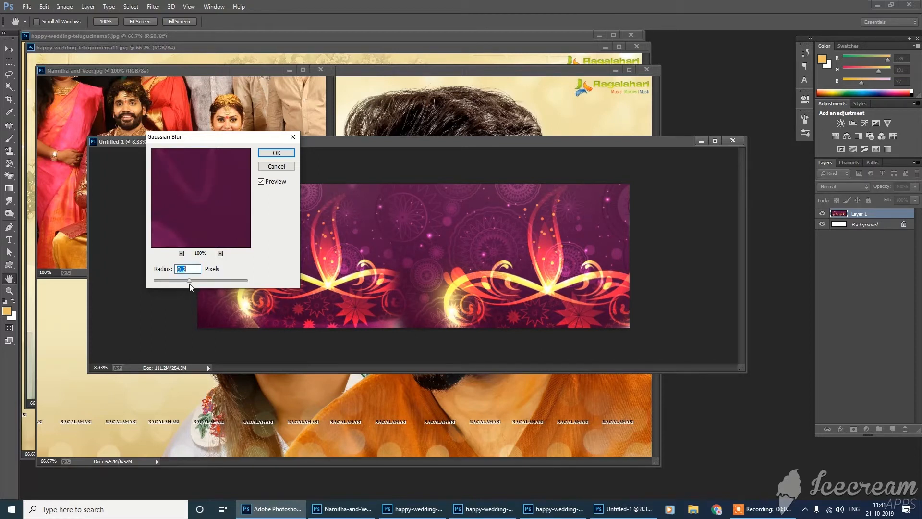
click(277, 153)
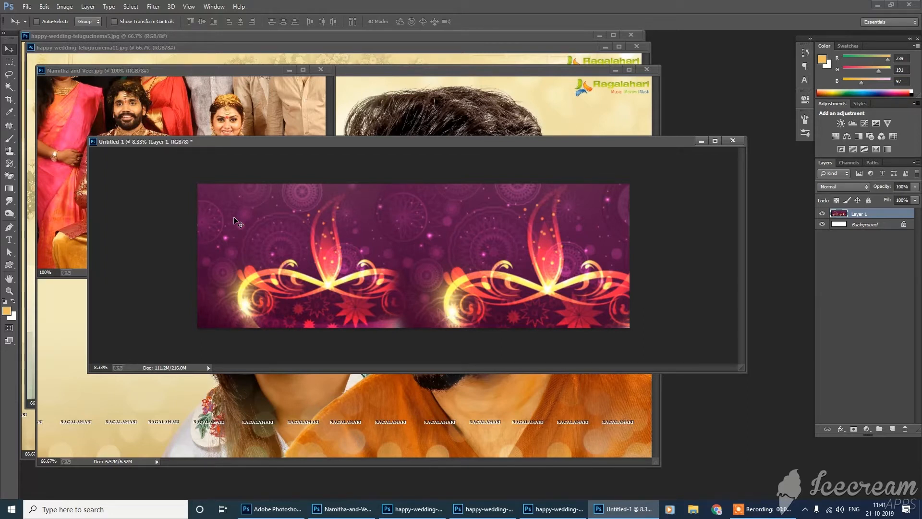
Place a vertical guide outside the canvas's left edge and another at its horizontal centre, using Layer 0's transform box as reference
drag(93, 259, 106, 260)
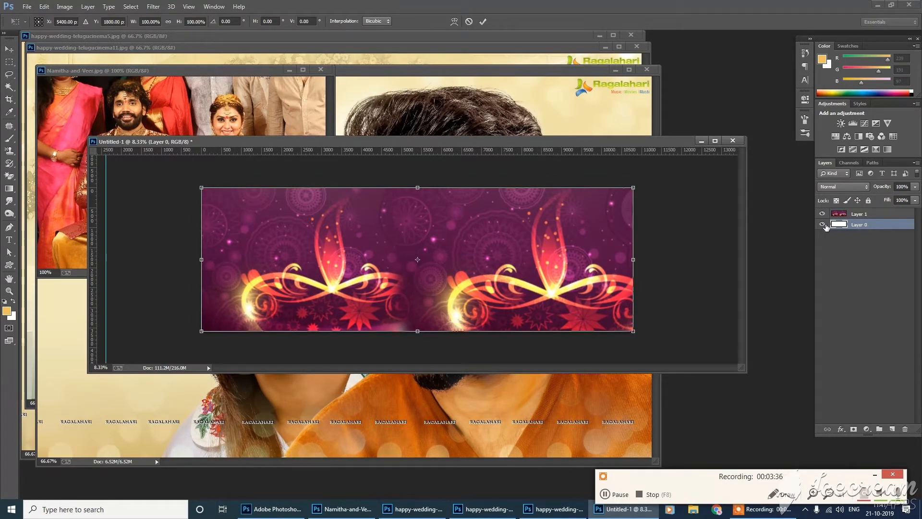
key(Return)
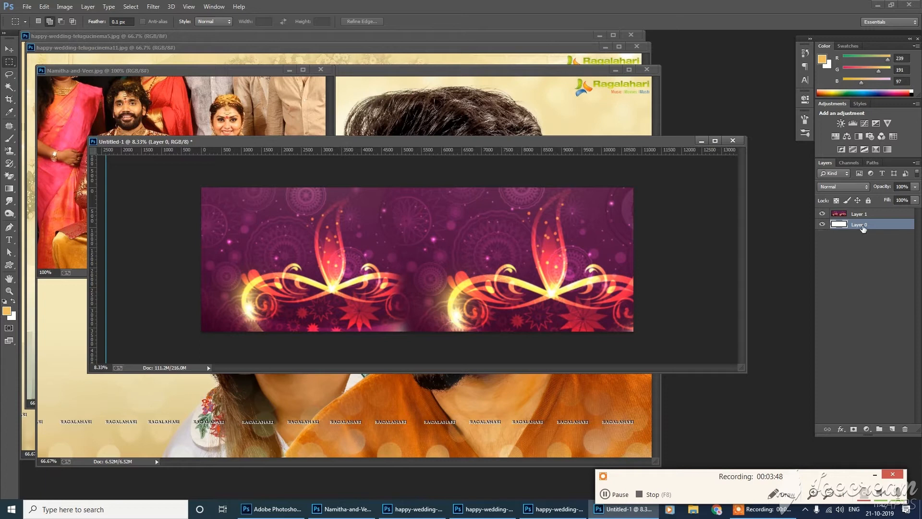
key(ctrl+t)
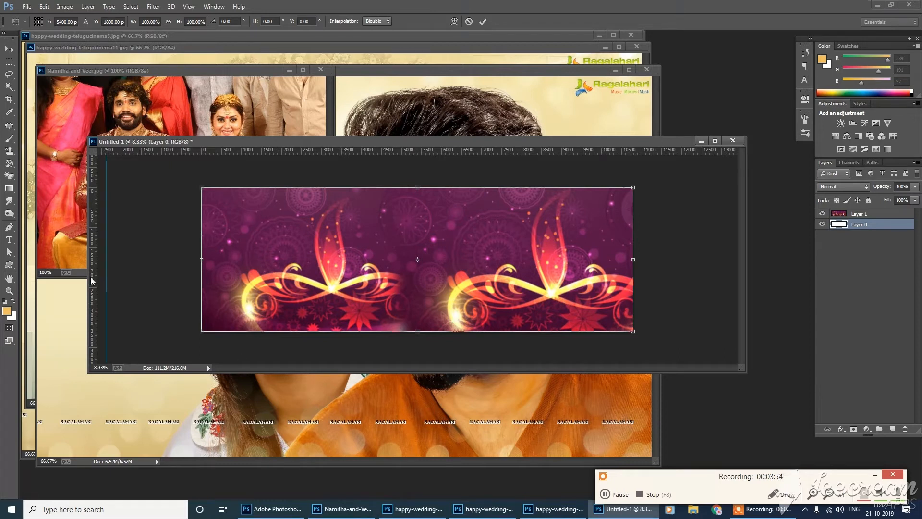
drag(93, 281, 420, 312)
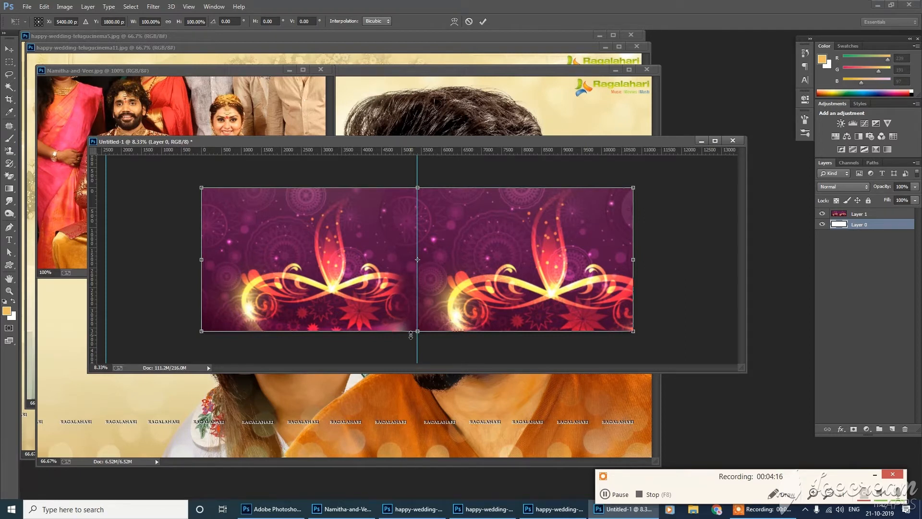
Marquee-select a rectangle about 2292 x 1560 px in the upper-left corner of the spread and add a new layer above Layer 0
click(9, 62)
drag(219, 205, 301, 261)
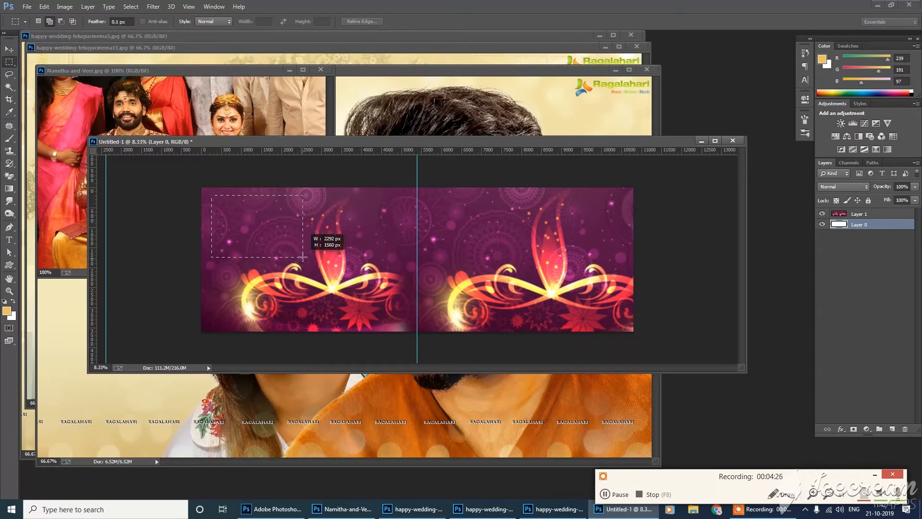
drag(304, 258, 303, 257)
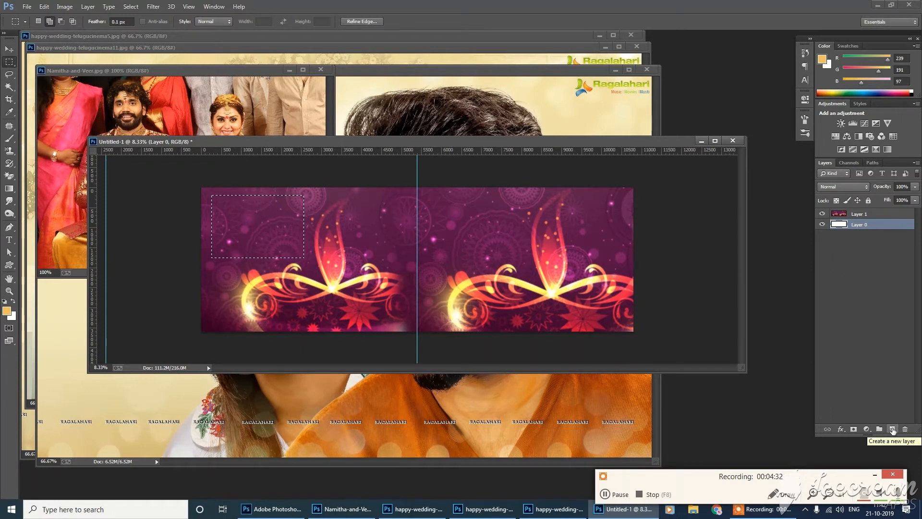
click(892, 428)
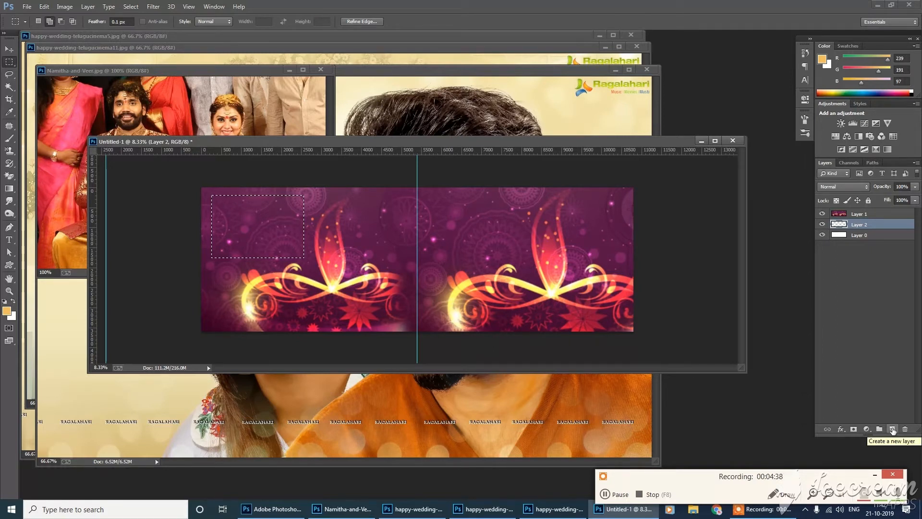
Fill the selected rectangle on Layer 2 with white, move the layer above Layer 1 and deselect
key(super)
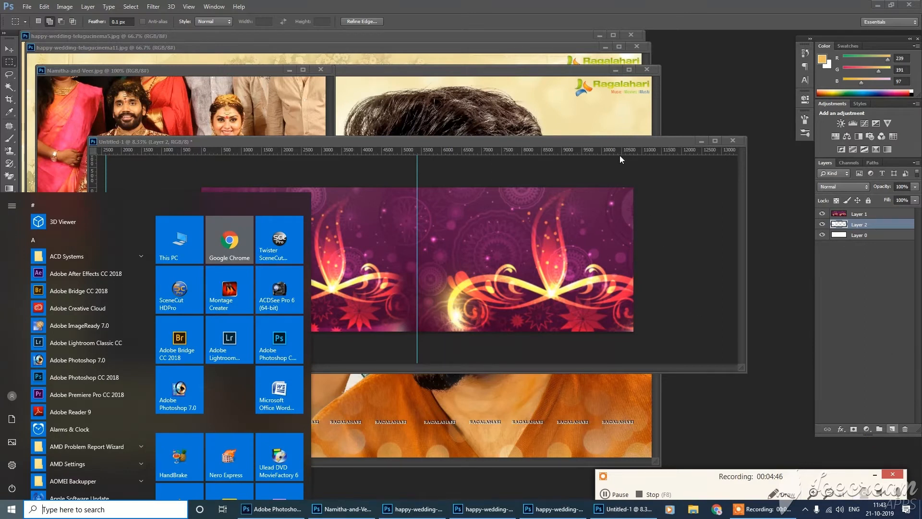
click(778, 273)
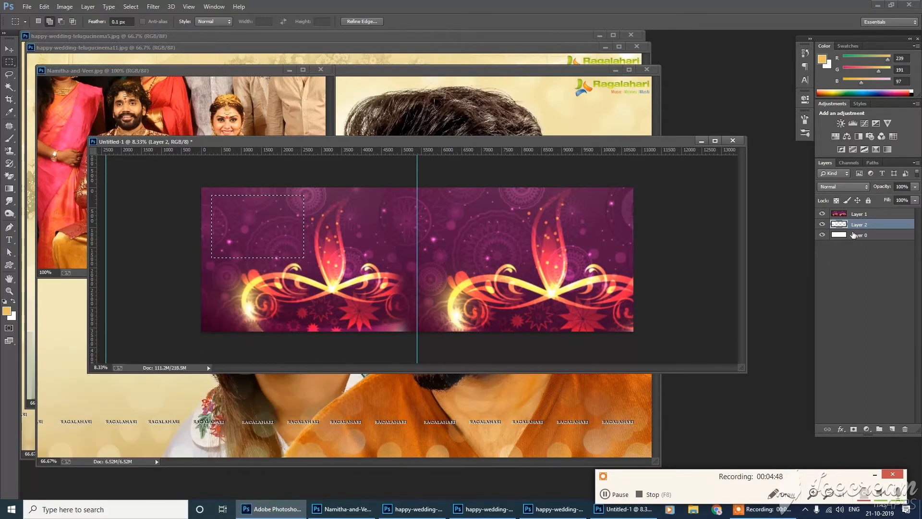
key(ctrl+BackSpace)
key(ctrl+bracketright)
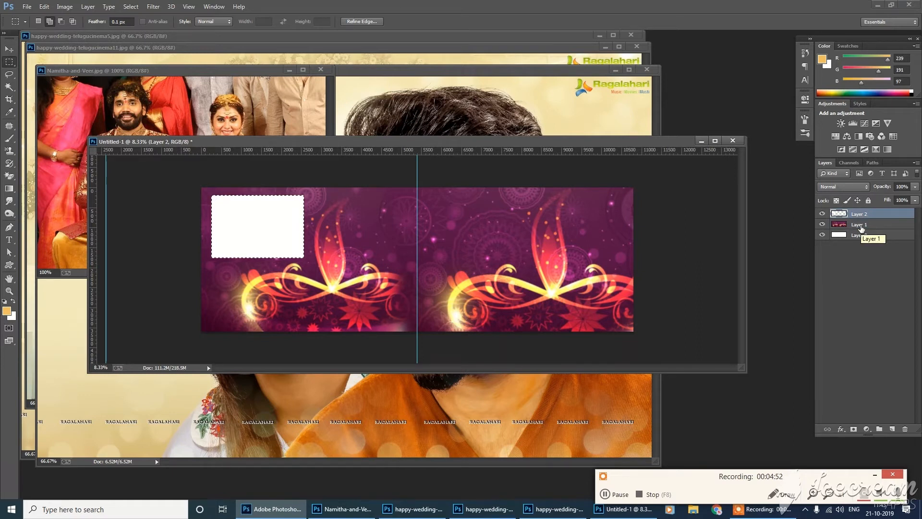
key(ctrl+d)
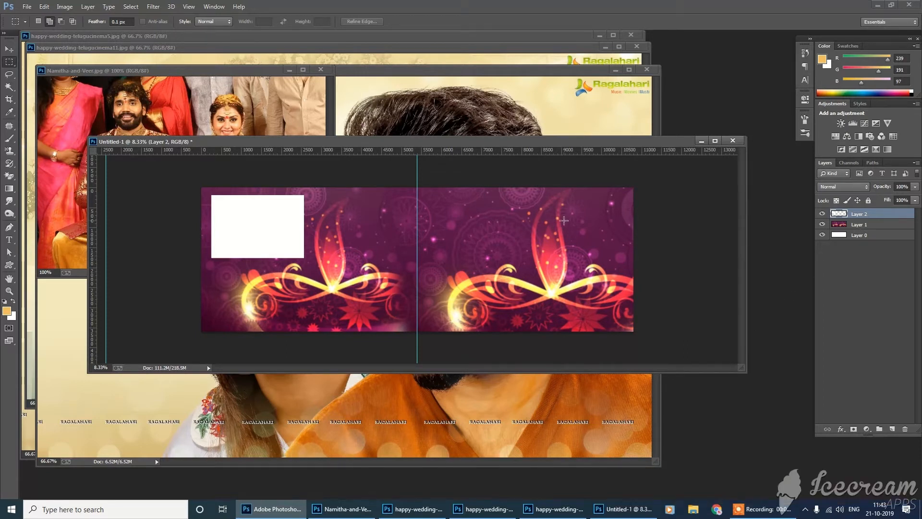
Duplicate the white rectangle three times and arrange the copies as a two-by-two grid of frames on the spread's left half
key(ctrl+j)
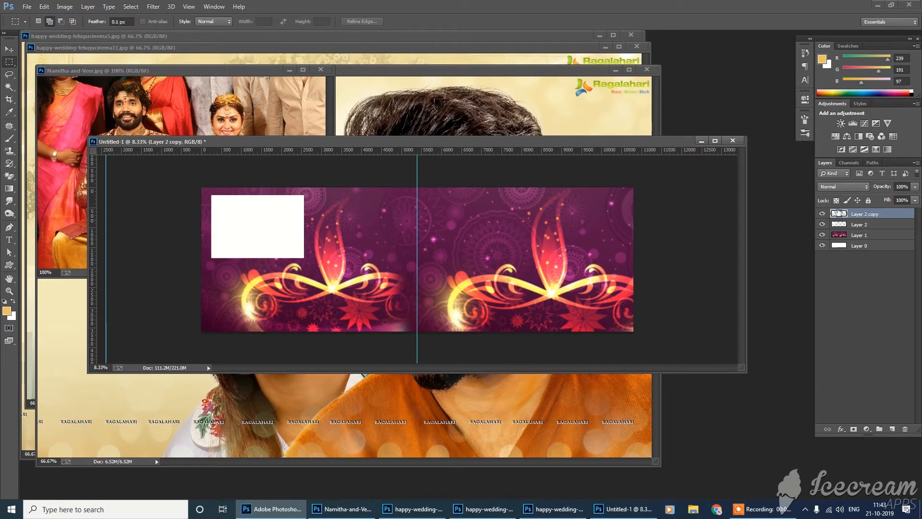
key(v)
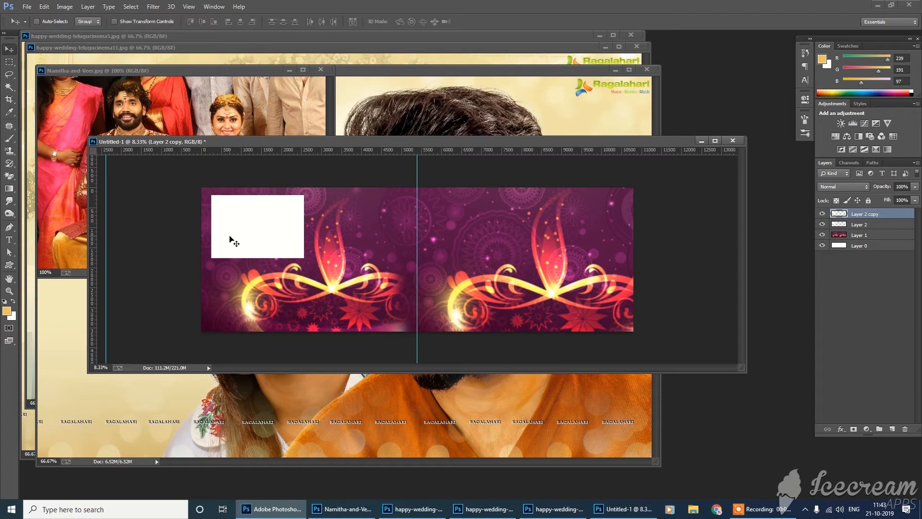
drag(235, 240, 335, 240)
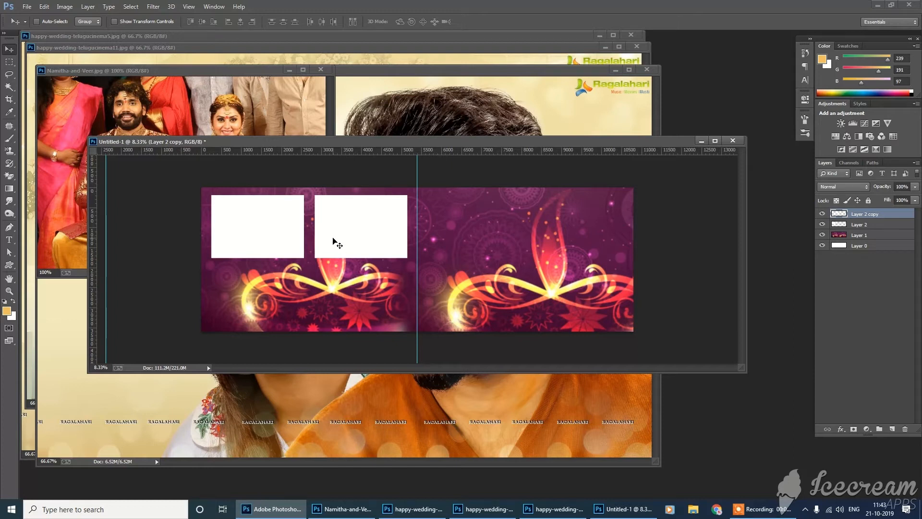
key(ctrl+j)
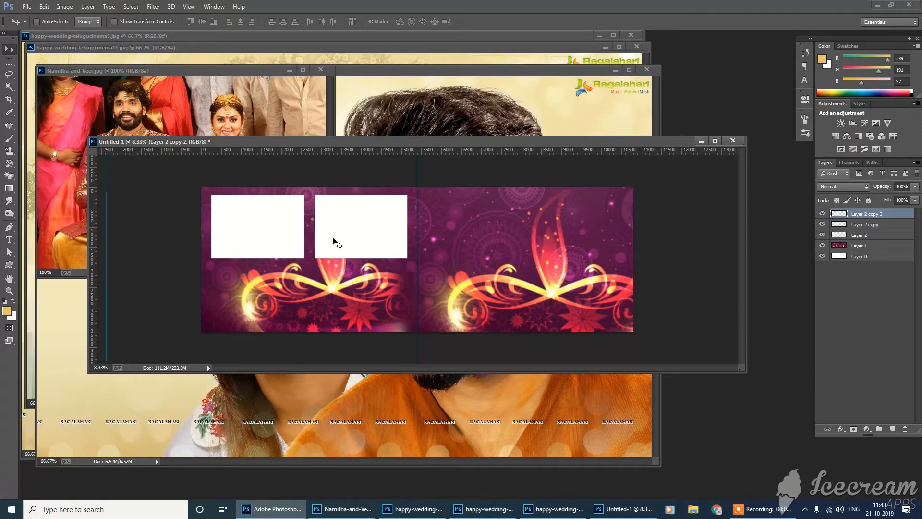
drag(359, 236, 259, 300)
key(ctrl+j)
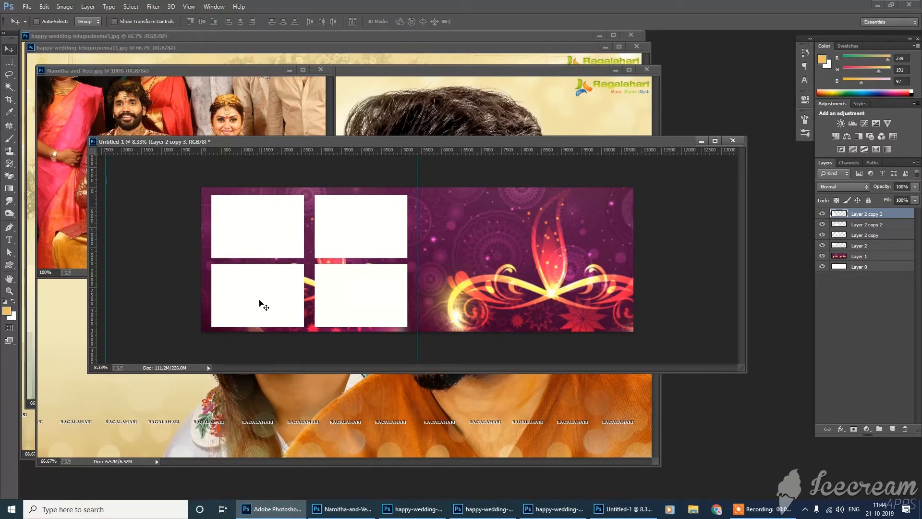
Copy the entire seated wedding couple photo and return to the Untitled-1 spread
click(165, 70)
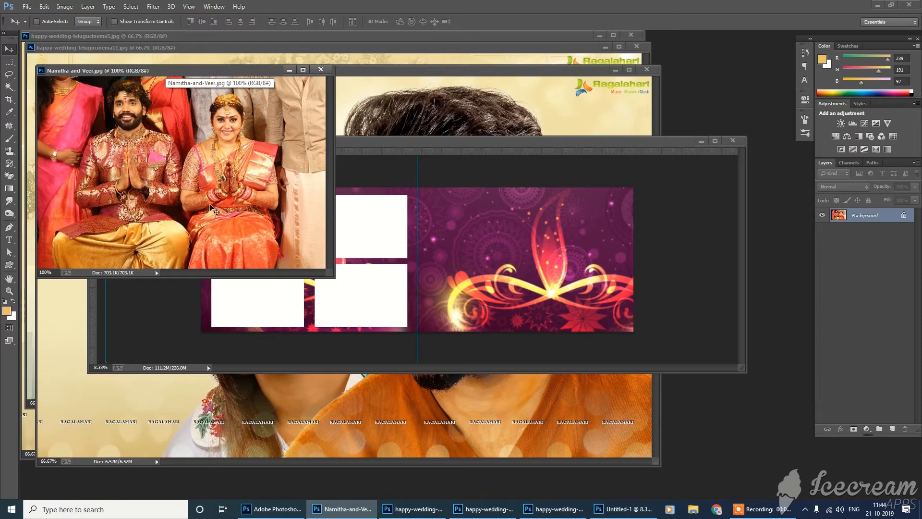
key(ctrl+a)
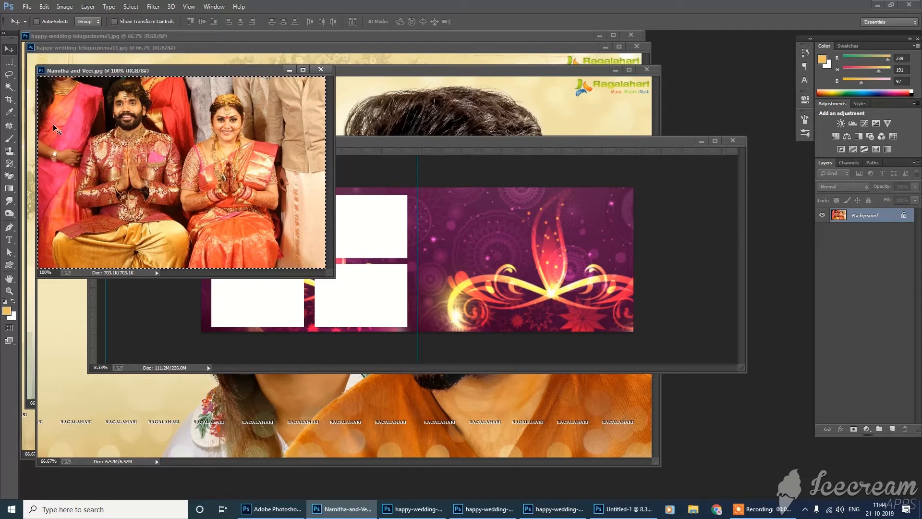
click(394, 143)
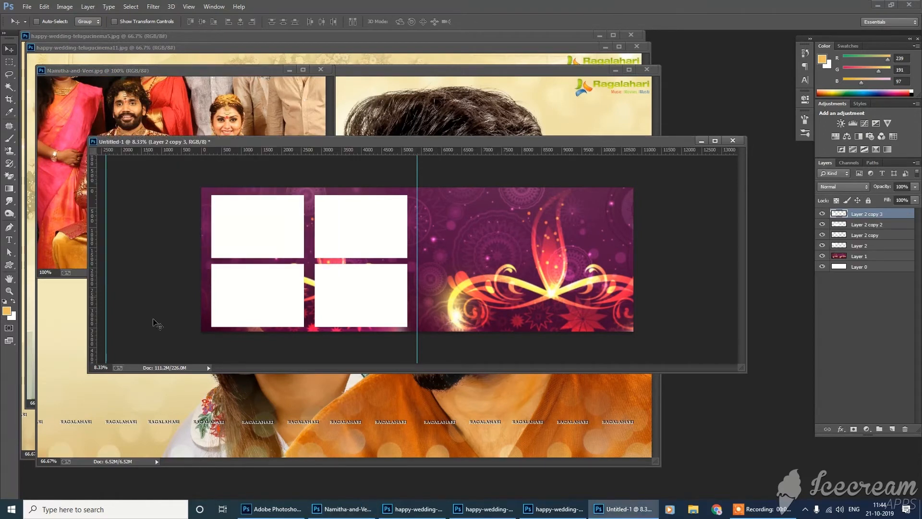
Select the upper-left white frame on Layer 2 with the Magic Wand and paste the copied couple photo into it
right_click(257, 231)
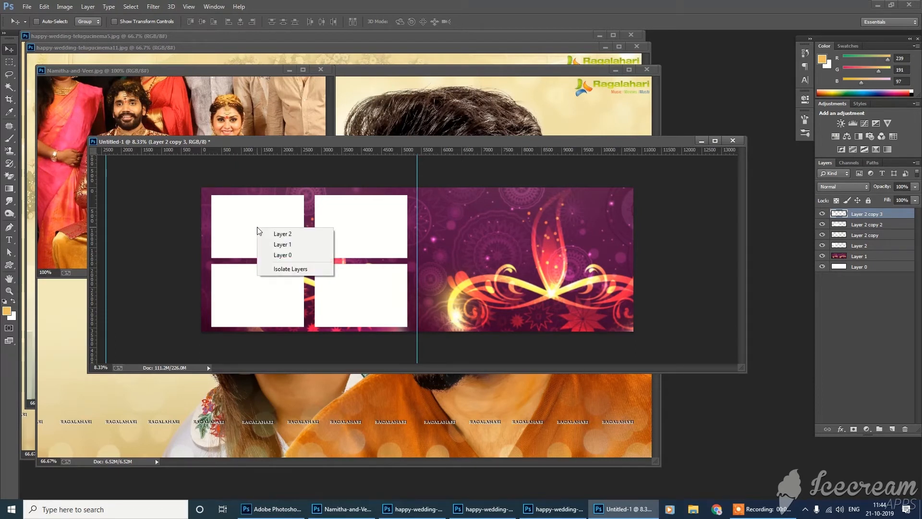
right_click(244, 216)
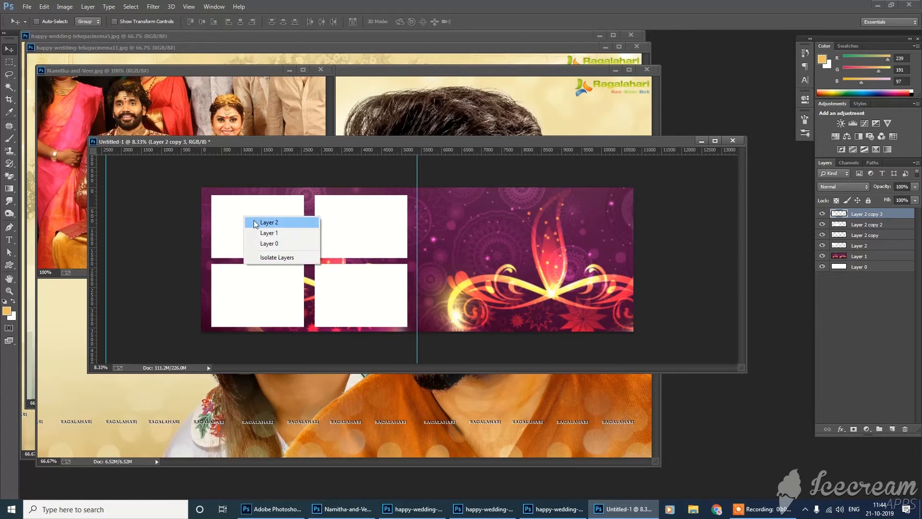
click(254, 222)
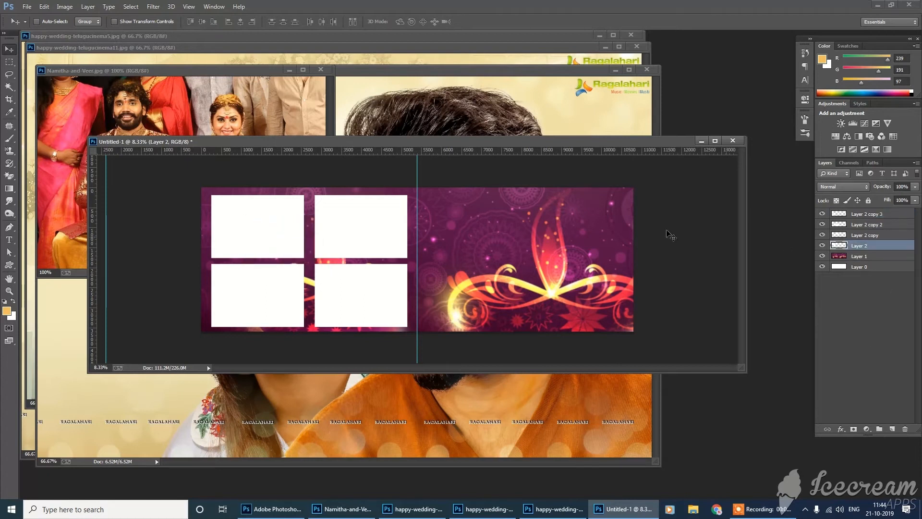
right_click(234, 200)
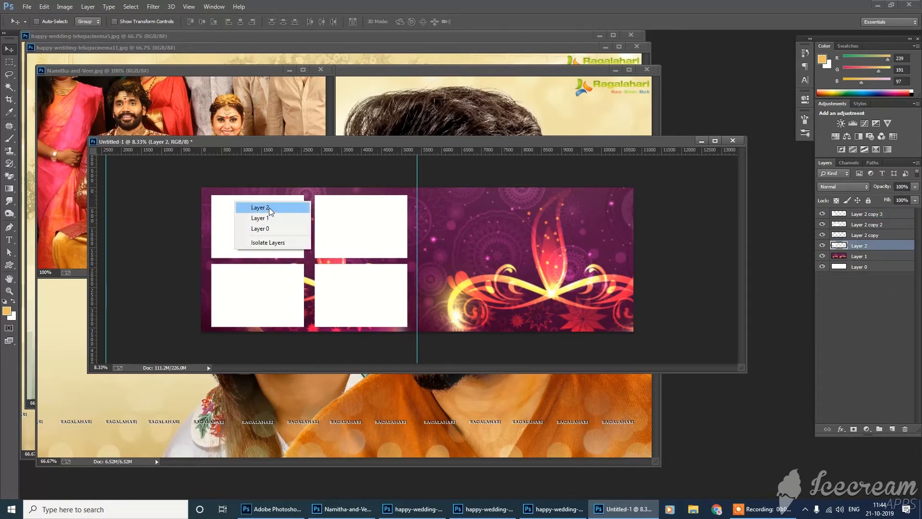
click(269, 207)
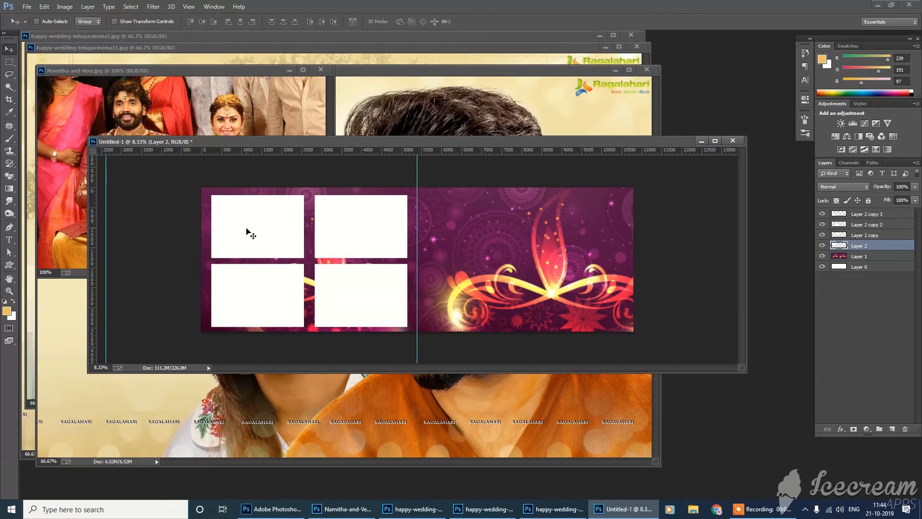
key(w)
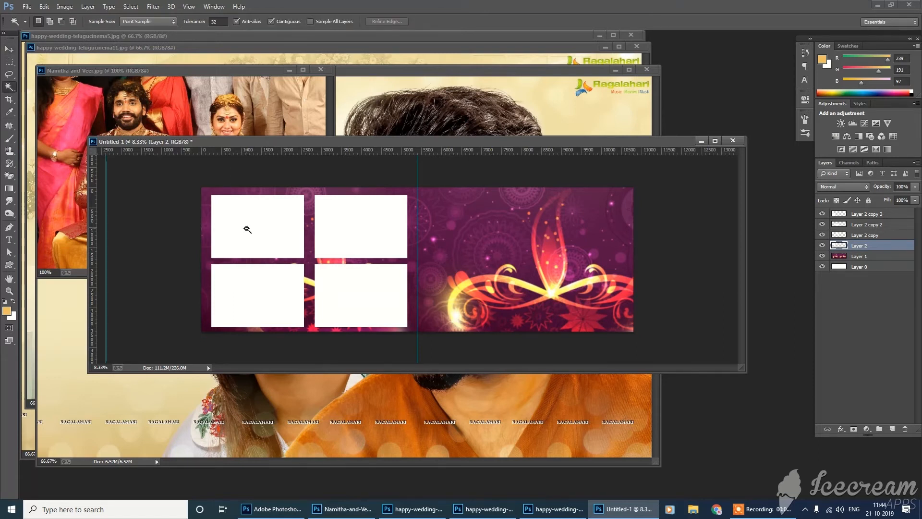
right_click(9, 86)
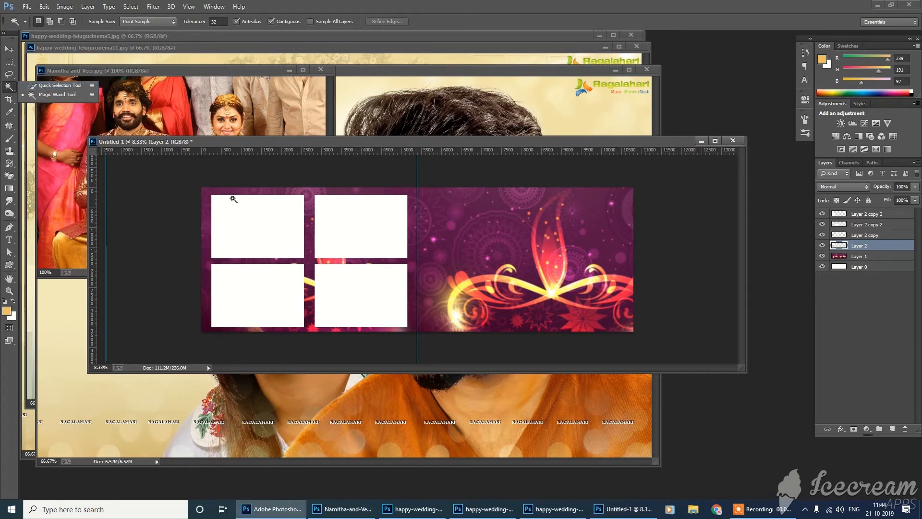
click(57, 95)
right_click(10, 88)
click(48, 95)
click(258, 230)
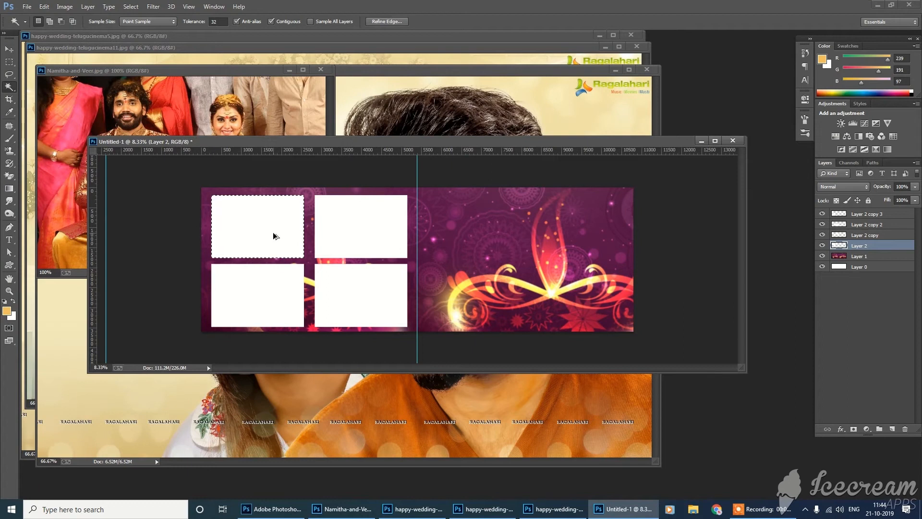
key(ctrl+alt+shift+v)
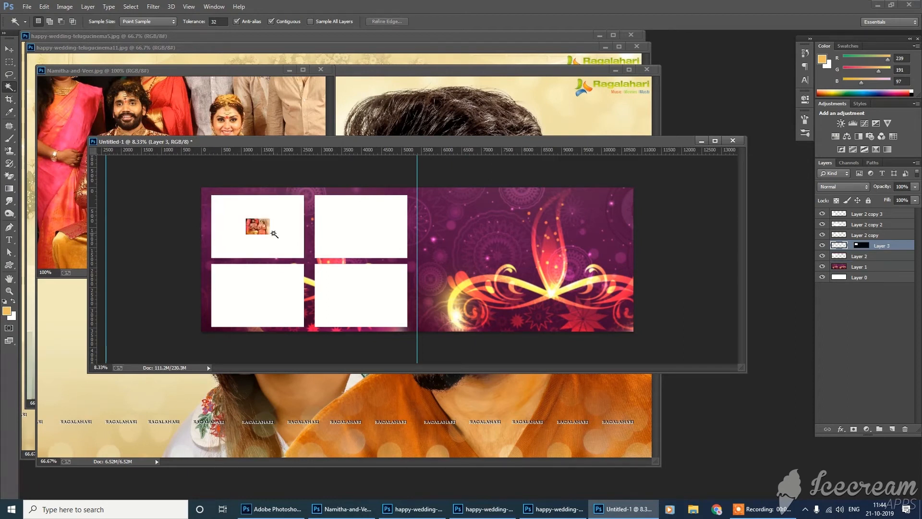
Scale the pasted couple photo to about 505% and position it so the couple fills the upper-left frame
key(ctrl+t)
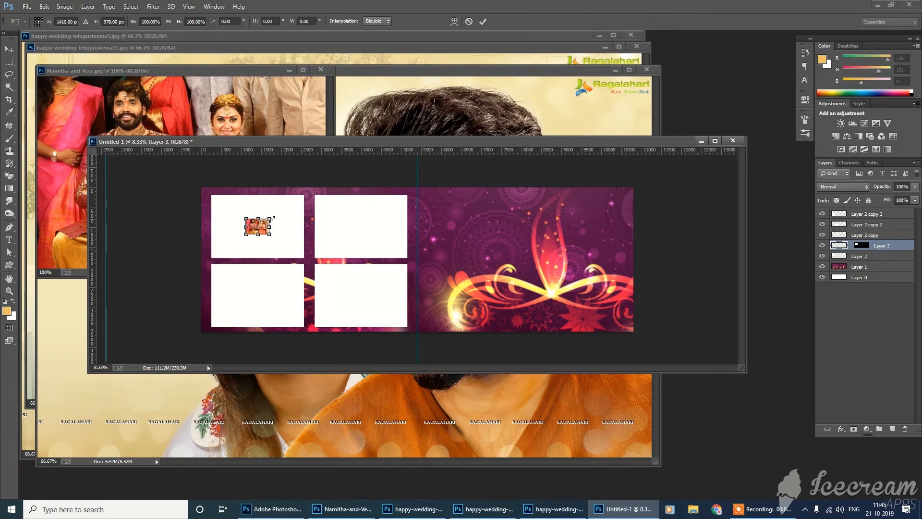
drag(272, 218, 317, 186)
key(Return)
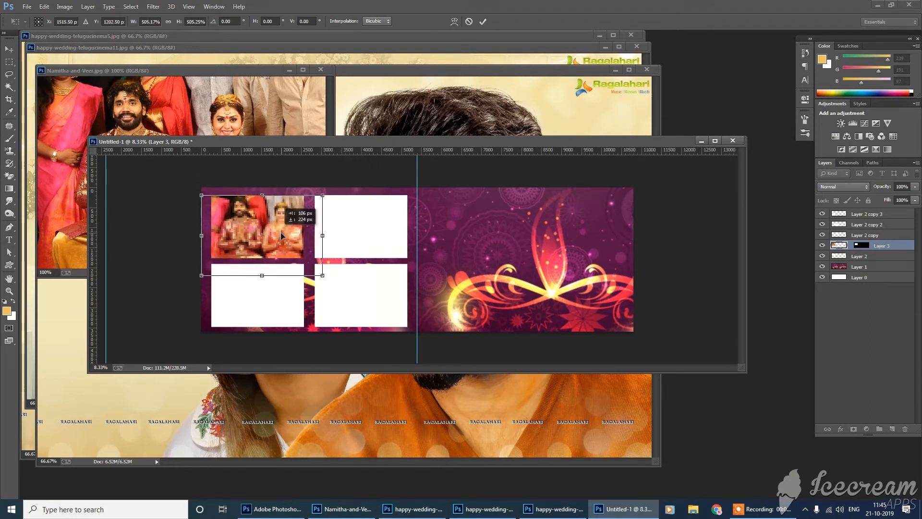
key(w)
click(282, 234)
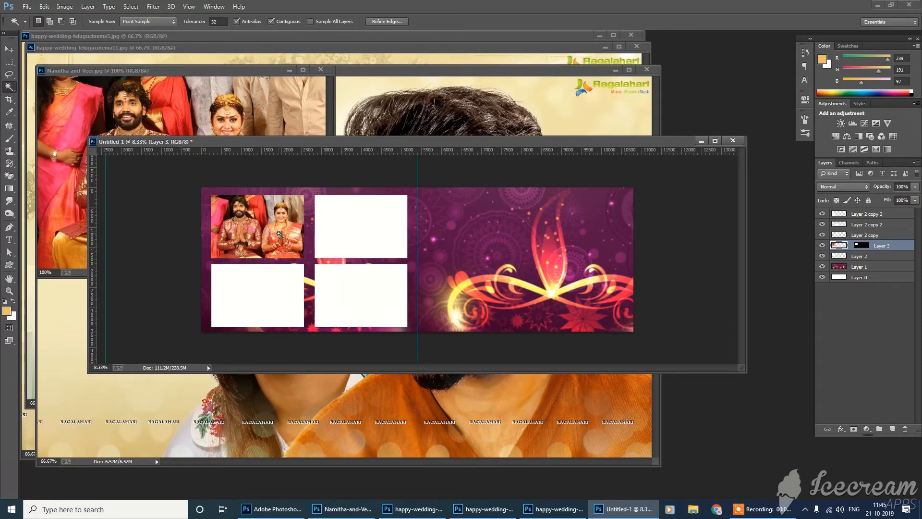
Close the seated couple photo, copy all of happy-wedding-telugucinema4.jpg and return to the Untitled-1 spread
click(323, 70)
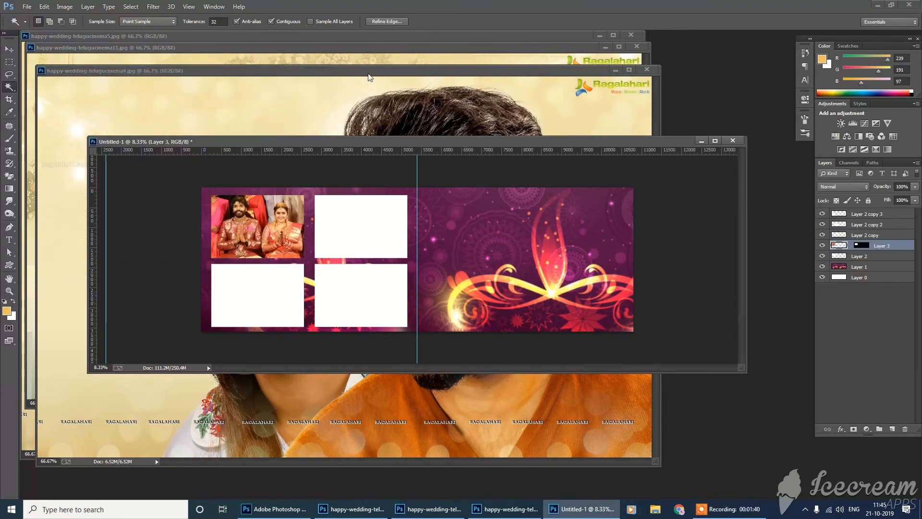
click(368, 73)
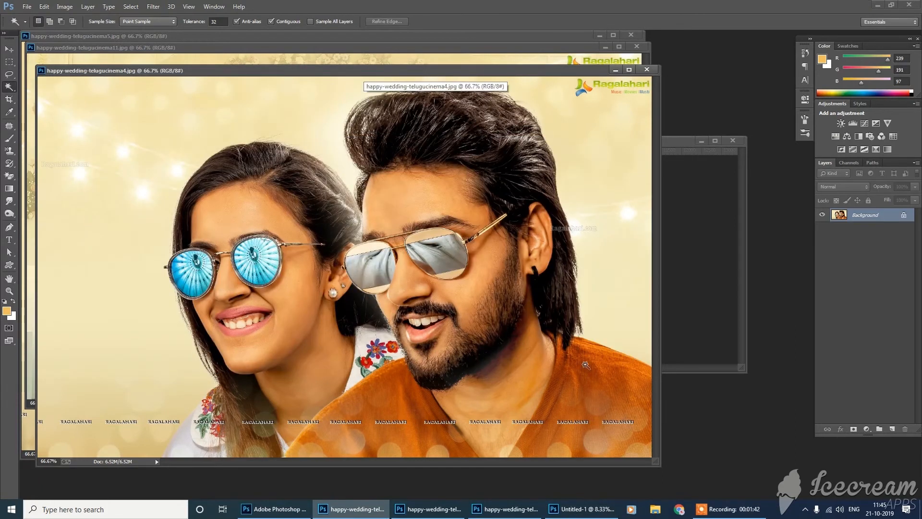
click(9, 49)
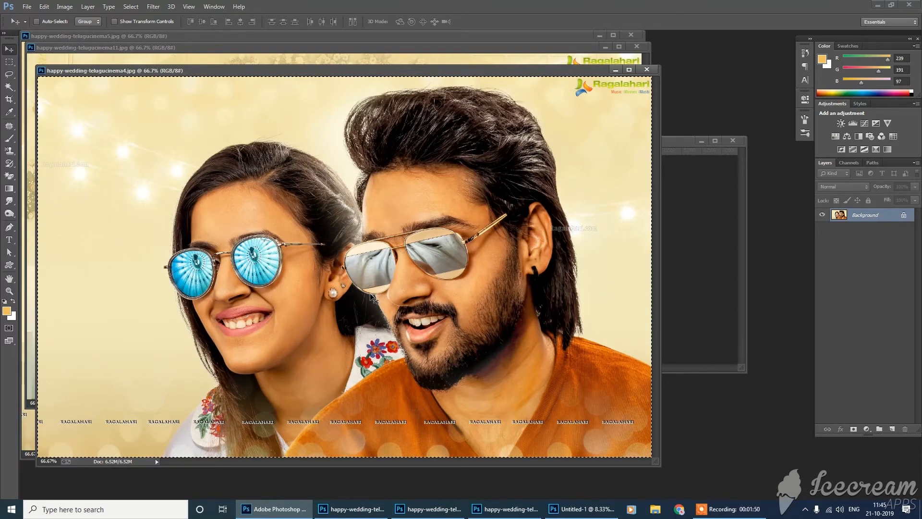
key(ctrl+a)
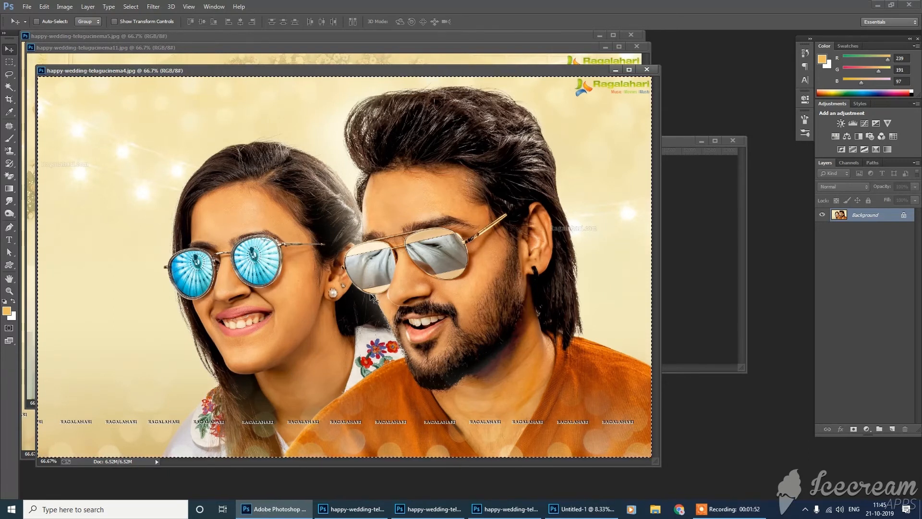
click(672, 149)
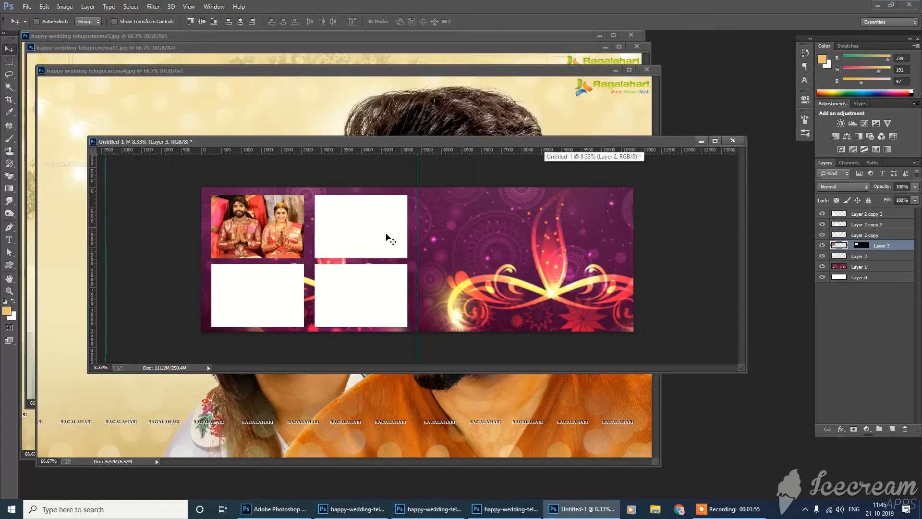
Select the upper-right white frame on Layer 2 copy with the Magic Wand and paste the copied sunglasses couple photo into it
right_click(363, 228)
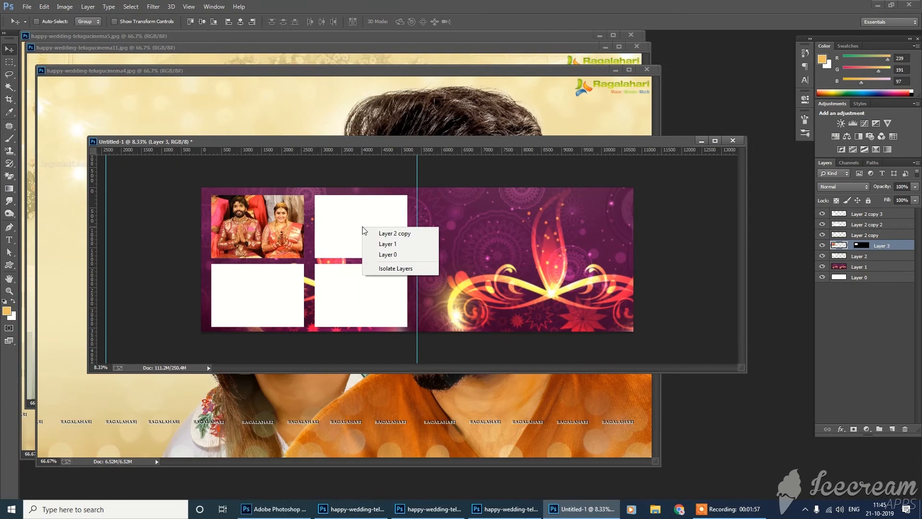
right_click(340, 213)
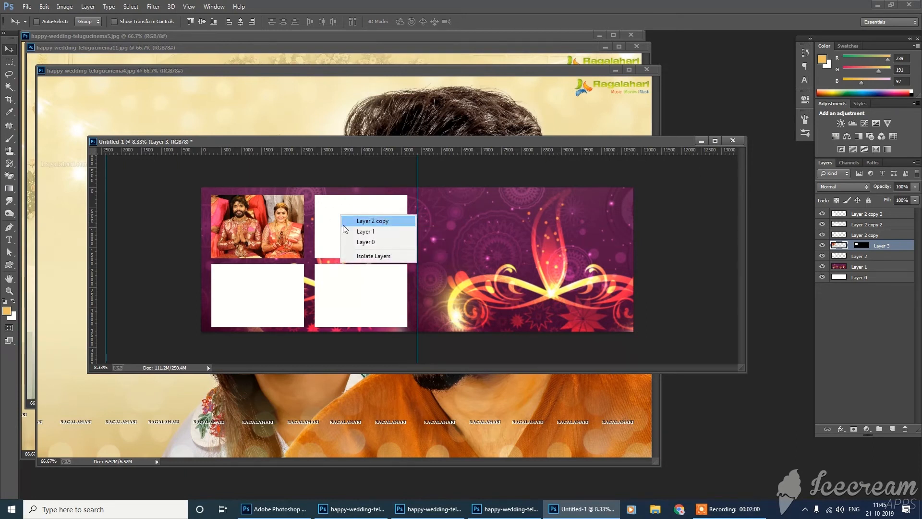
right_click(339, 204)
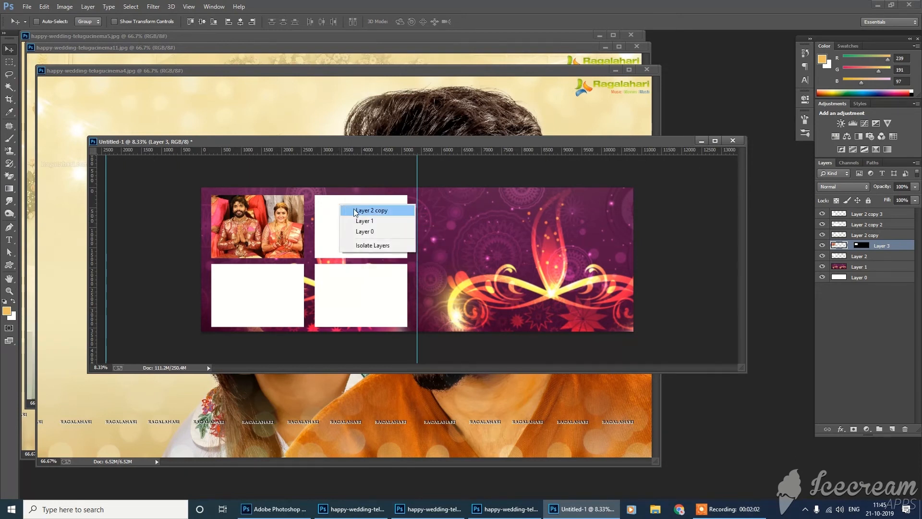
right_click(330, 200)
right_click(327, 217)
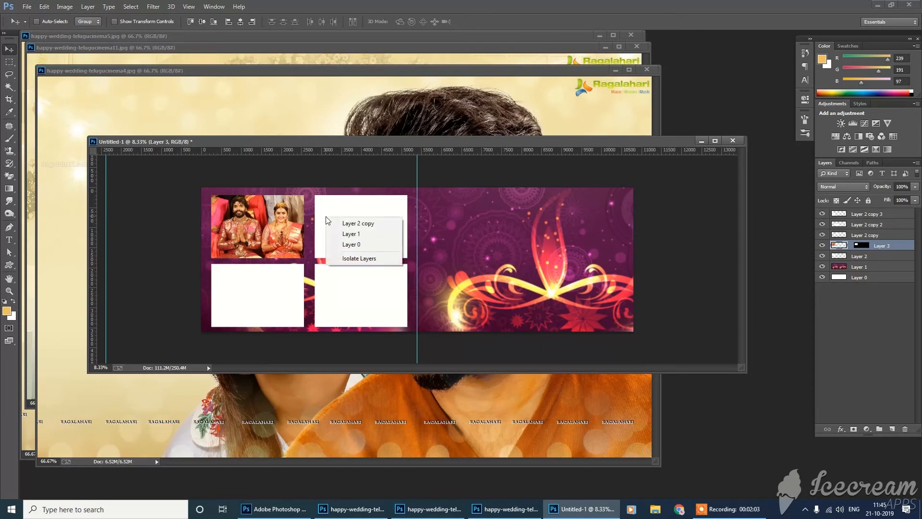
click(365, 224)
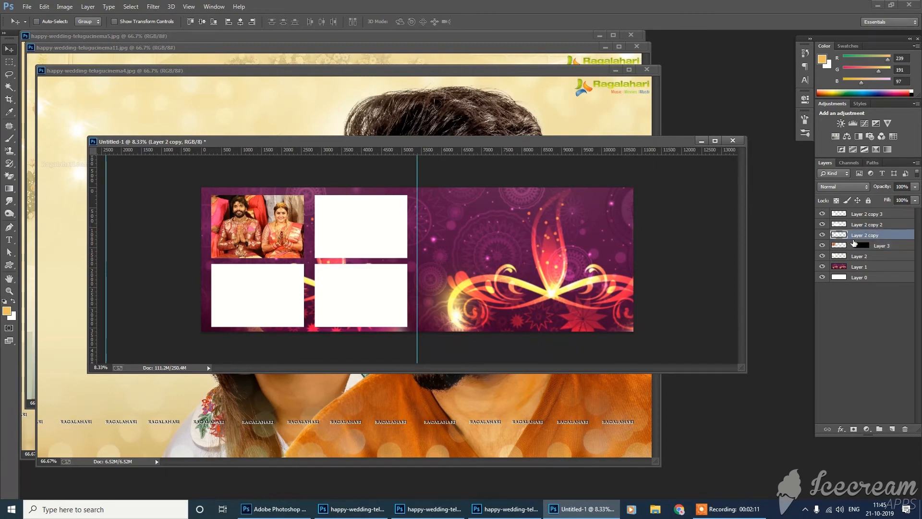
key(w)
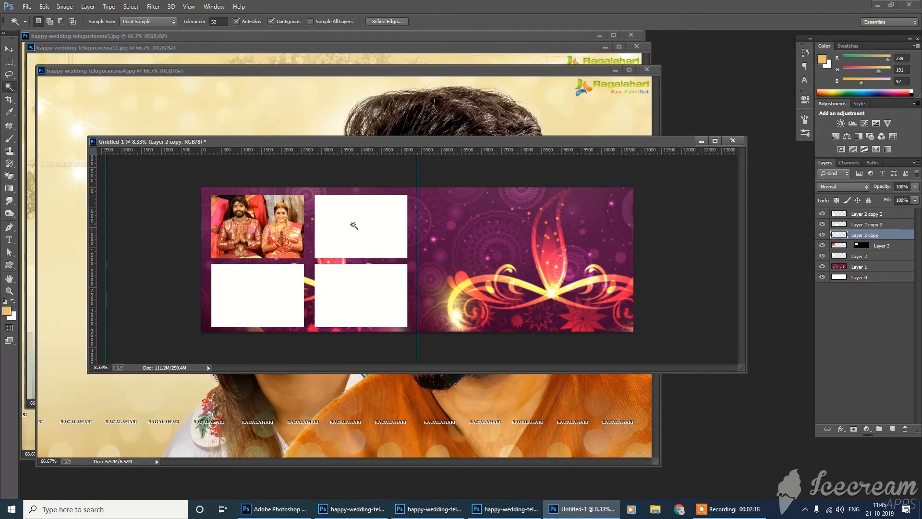
click(367, 202)
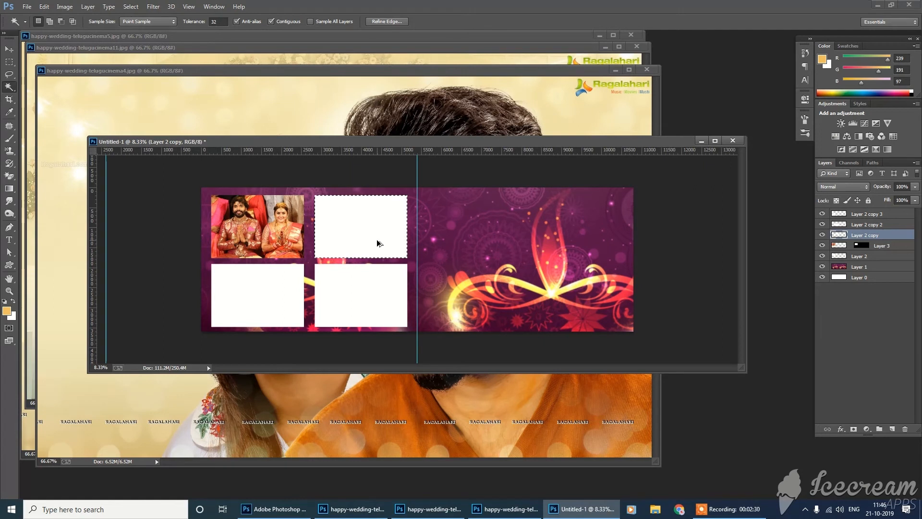
key(ctrl+alt+shift+v)
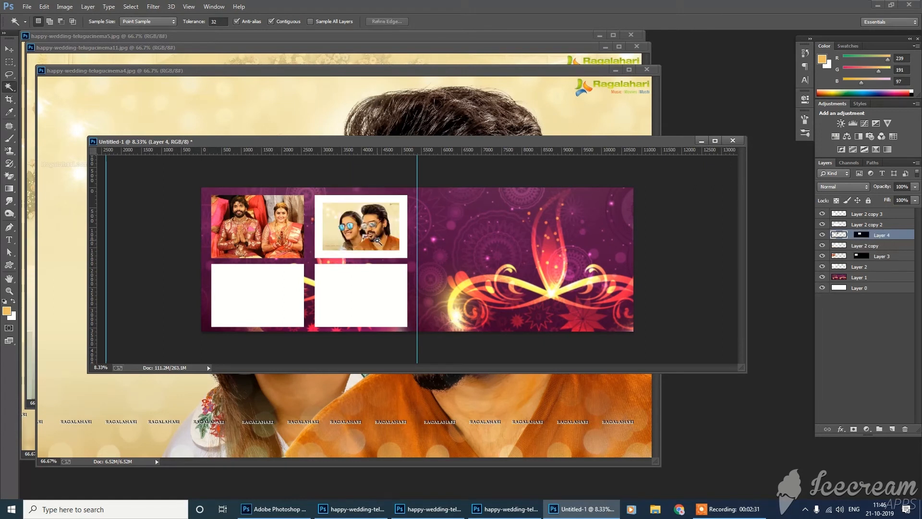
Scale the pasted sunglasses photo to about 156% and position it so the couple fills the upper-right frame
key(ctrl+t)
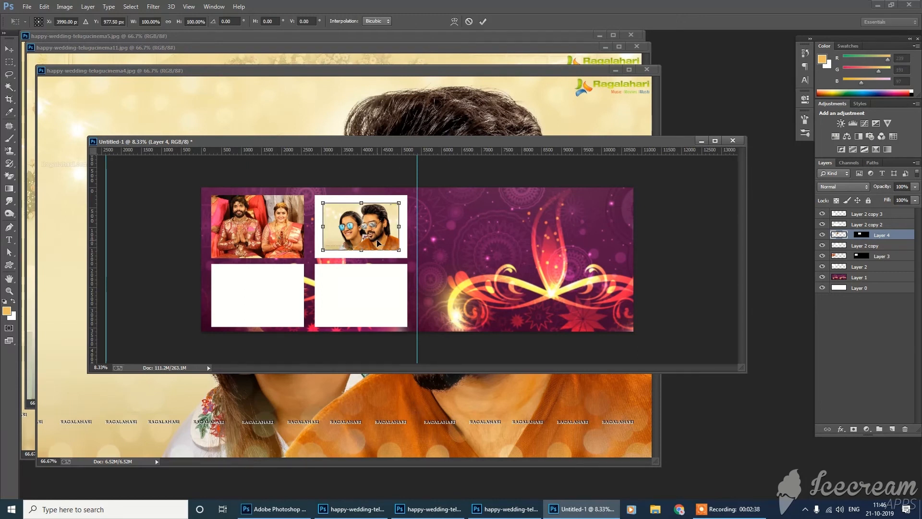
drag(435, 179, 421, 190)
key(Return)
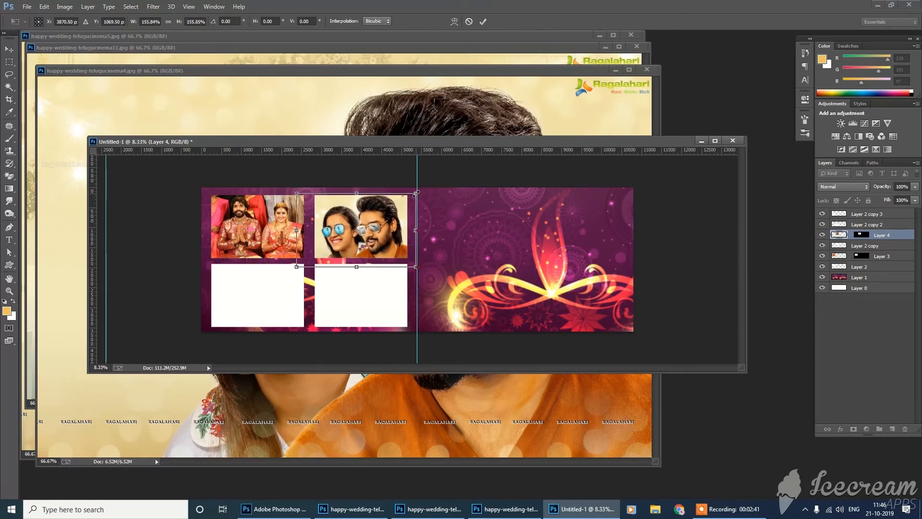
key(w)
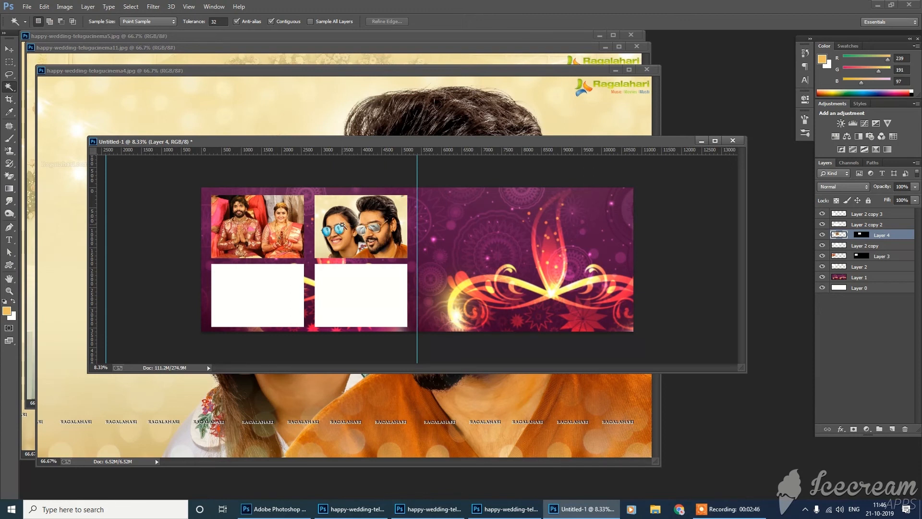
Close happy-wedding-telugucinema4.jpg, copy all of happy-wedding-telugucinema11.jpg and return to the Untitled-1 spread
click(647, 71)
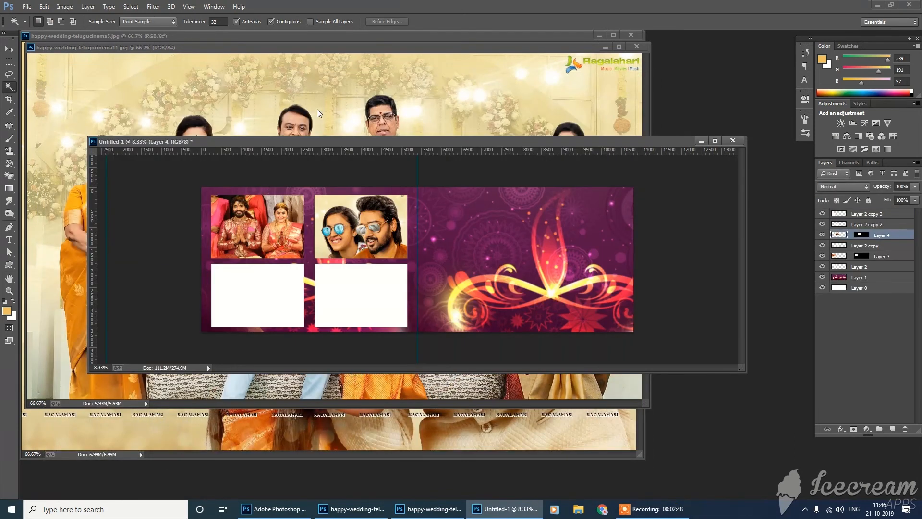
click(310, 115)
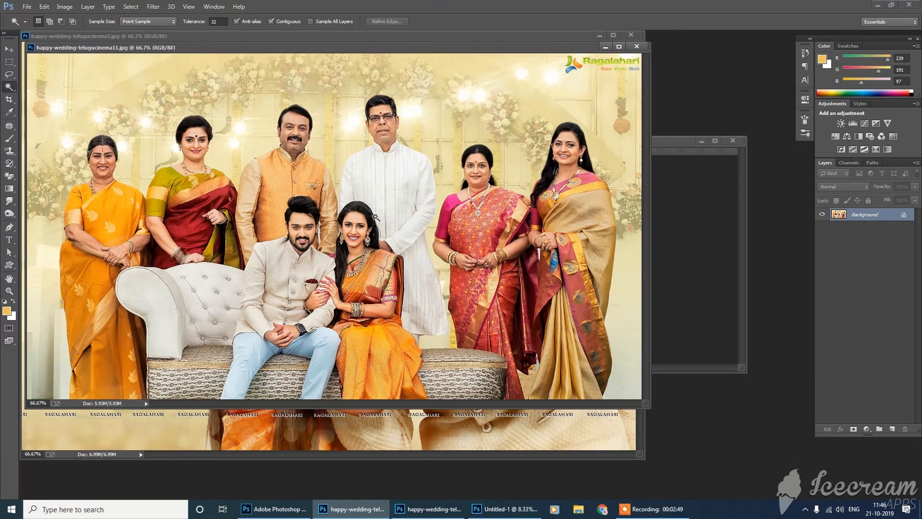
key(ctrl+a)
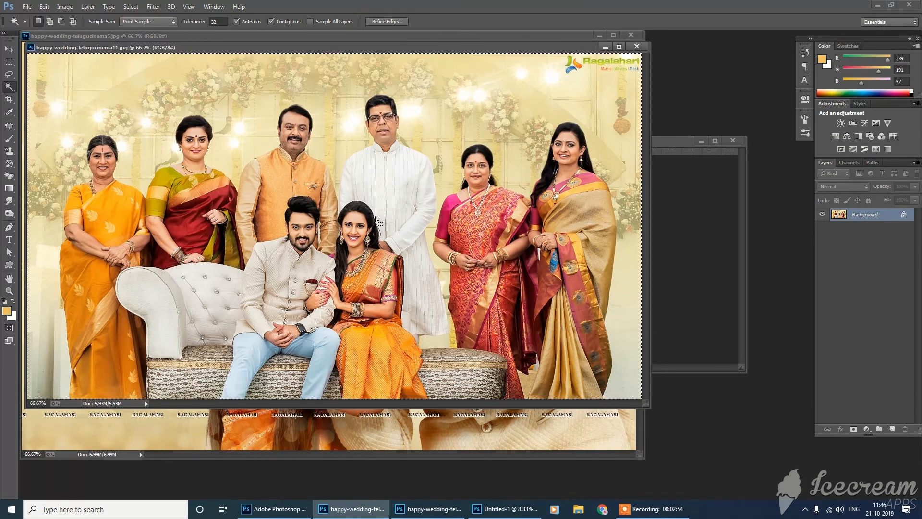
click(704, 239)
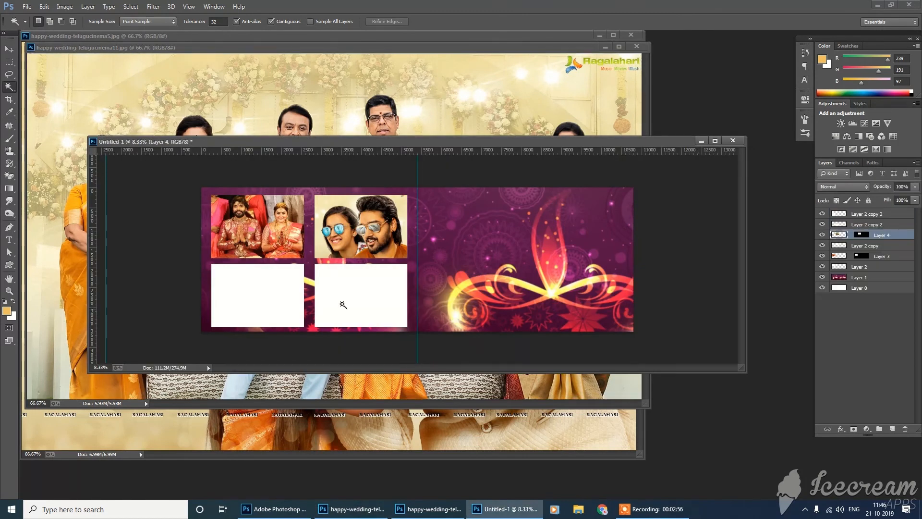
Select the lower-left white frame on Layer 2 copy 3 with the Magic Wand and paste the copied family photo into it
key(v)
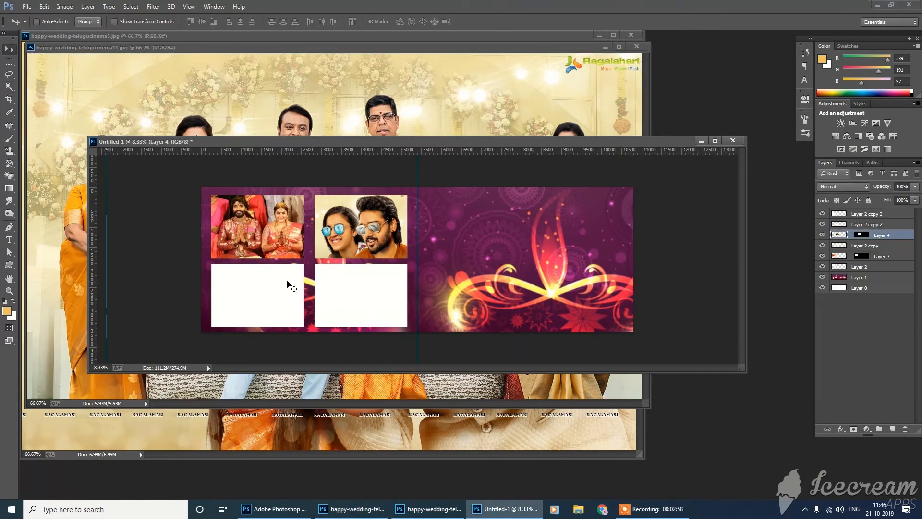
right_click(289, 287)
click(304, 289)
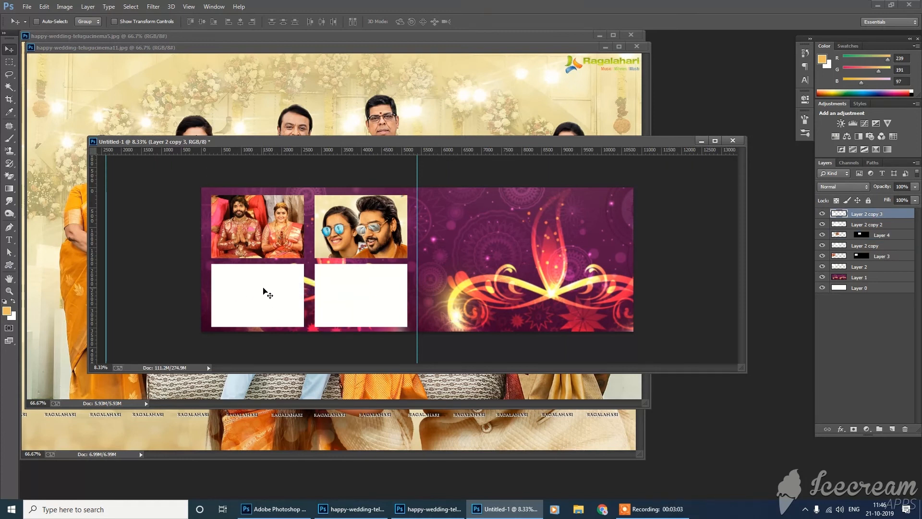
key(w)
click(265, 292)
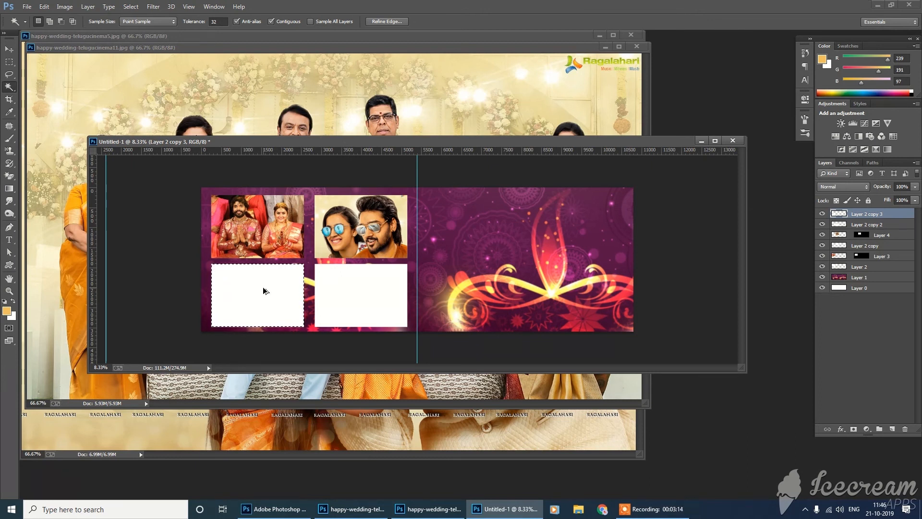
key(ctrl+shift+alt+v)
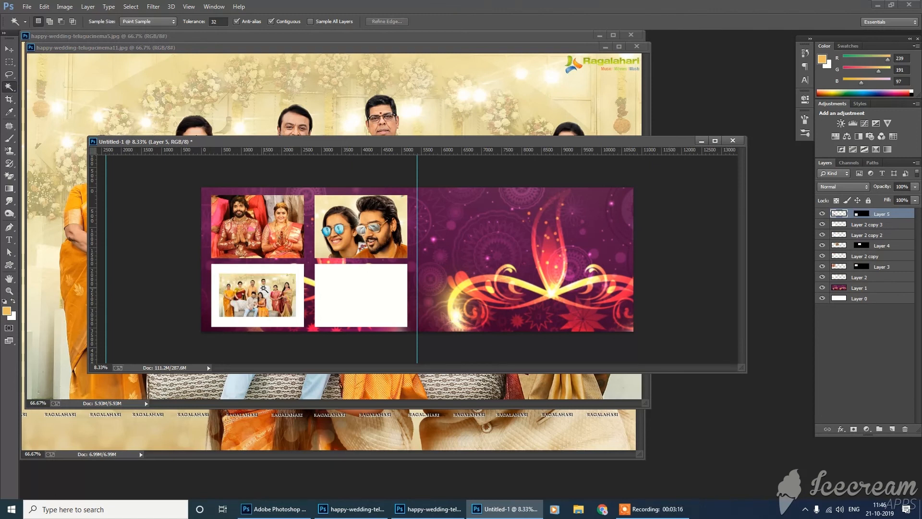
Enlarge the pasted family photo so it fills the lower-left frame
key(ctrl+t)
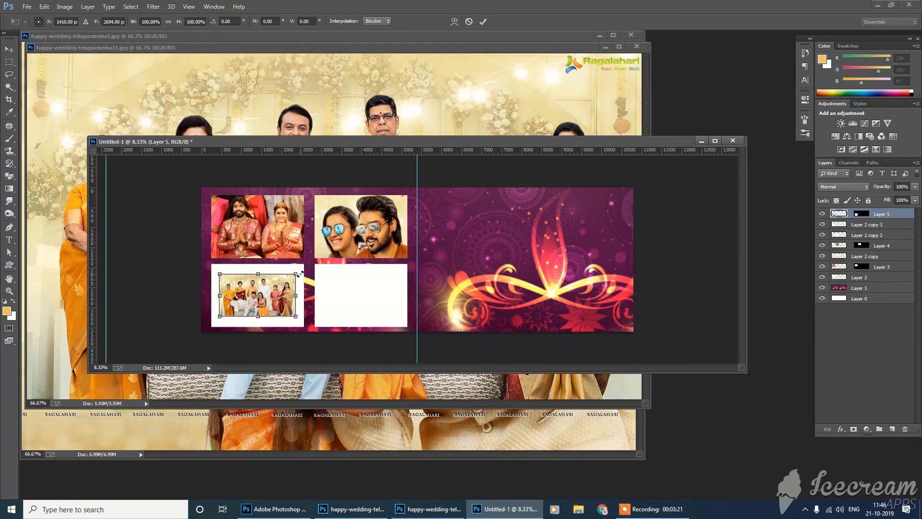
drag(296, 272, 313, 250)
key(Return)
Close the happy-wedding-telugucinema11.jpg family photo
click(645, 49)
click(637, 46)
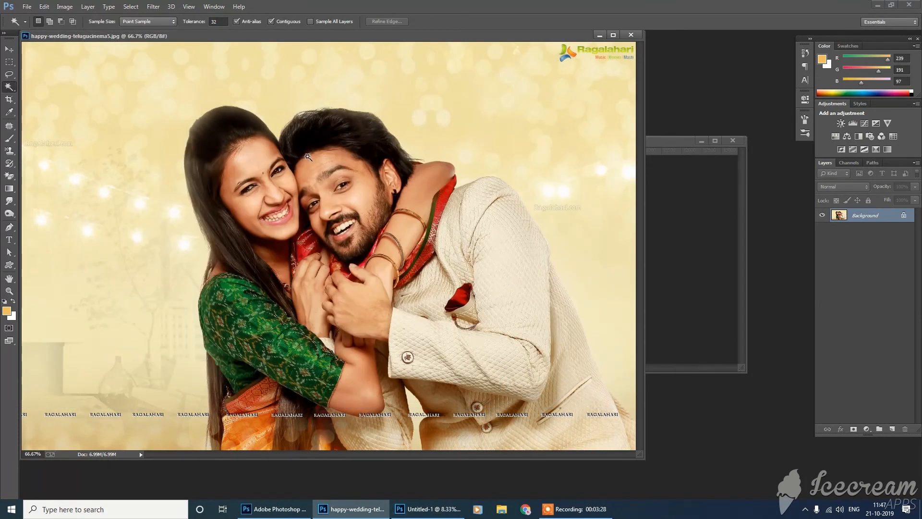